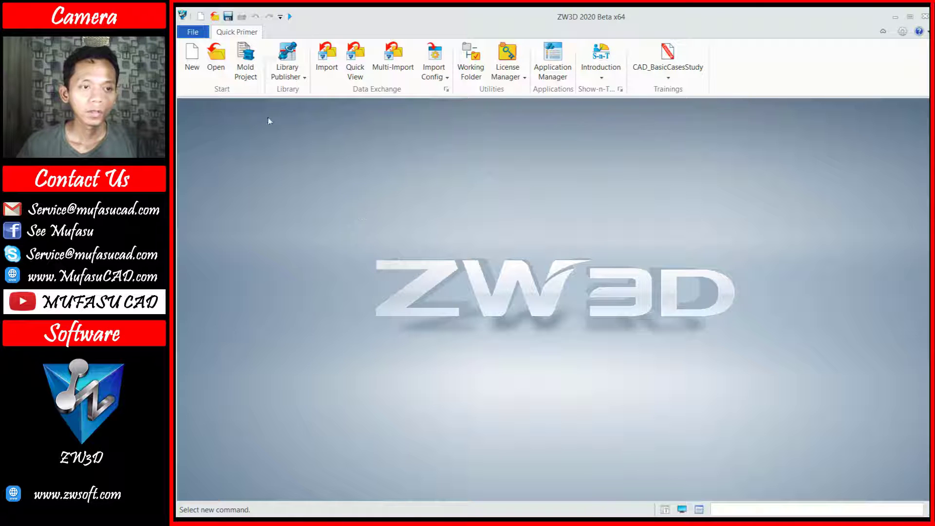
# Create a new part and start a sketch on the XZ plane.
pyautogui.click(191, 61)
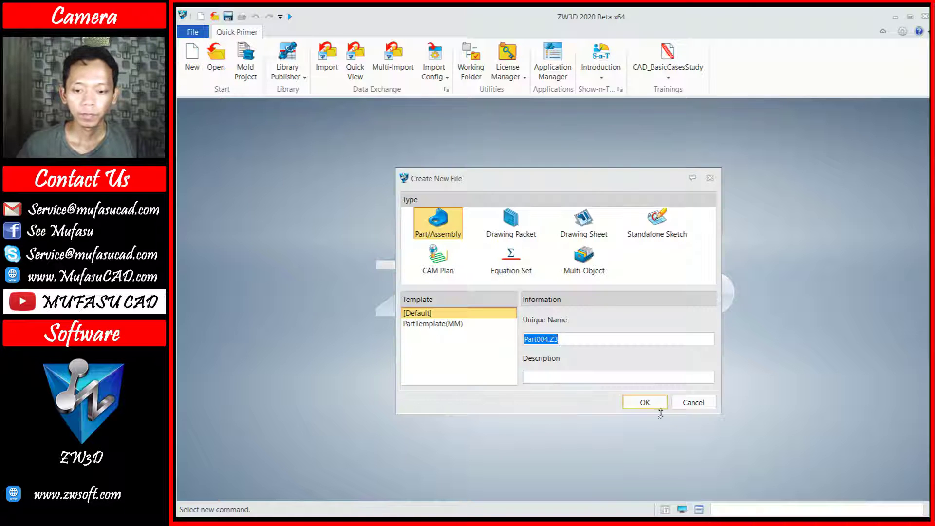
pyautogui.click(648, 403)
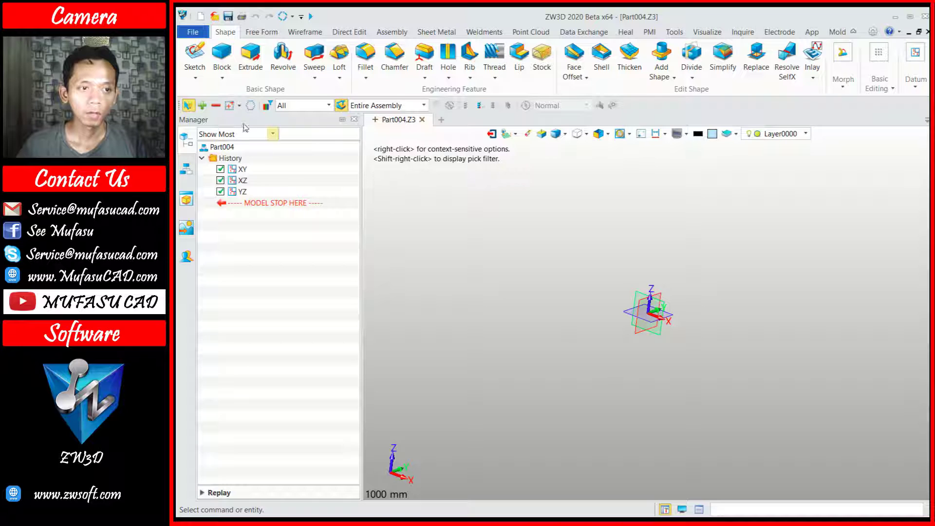
pyautogui.click(194, 53)
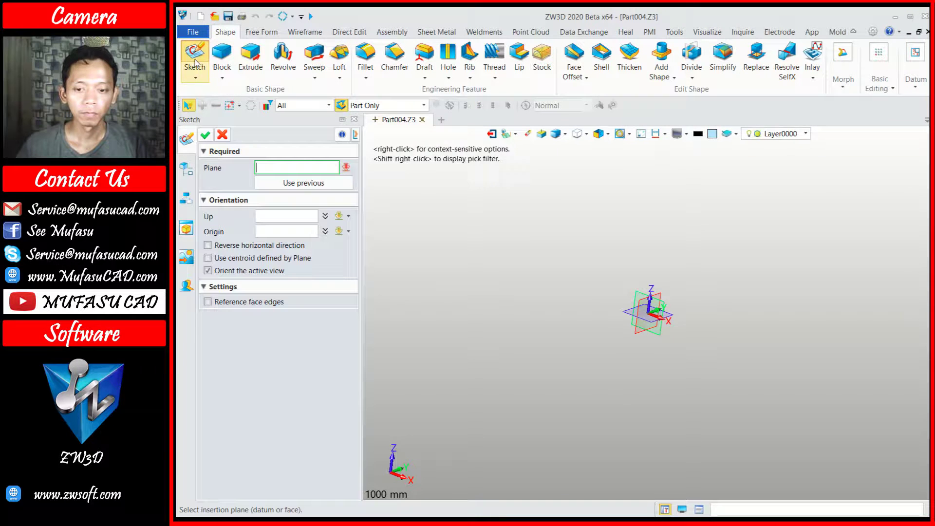
pyautogui.click(650, 301)
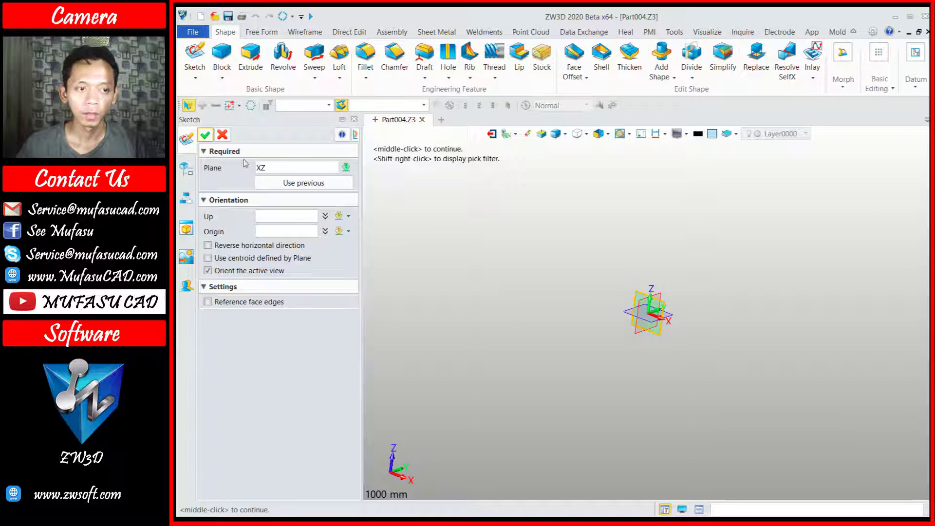
pyautogui.click(205, 134)
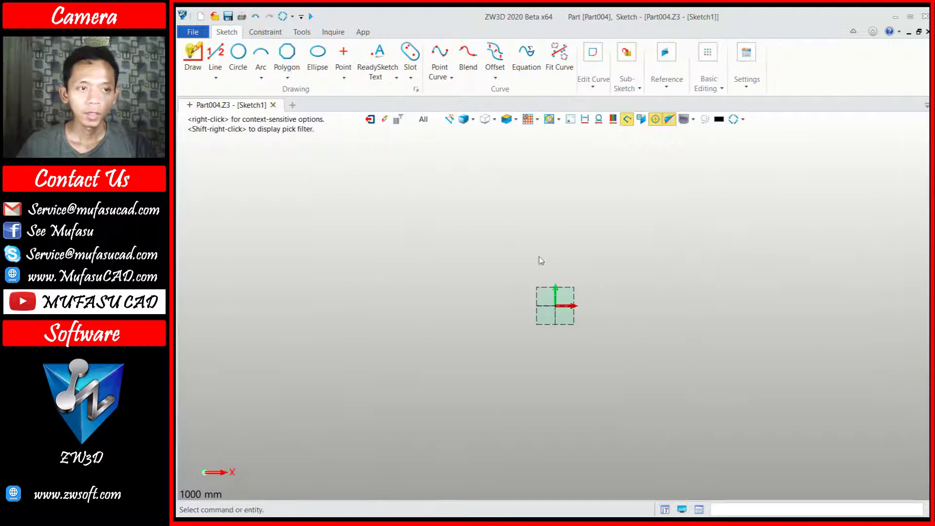
# Draw the open U from three connected lines: left side, base and right side.
pyautogui.click(193, 57)
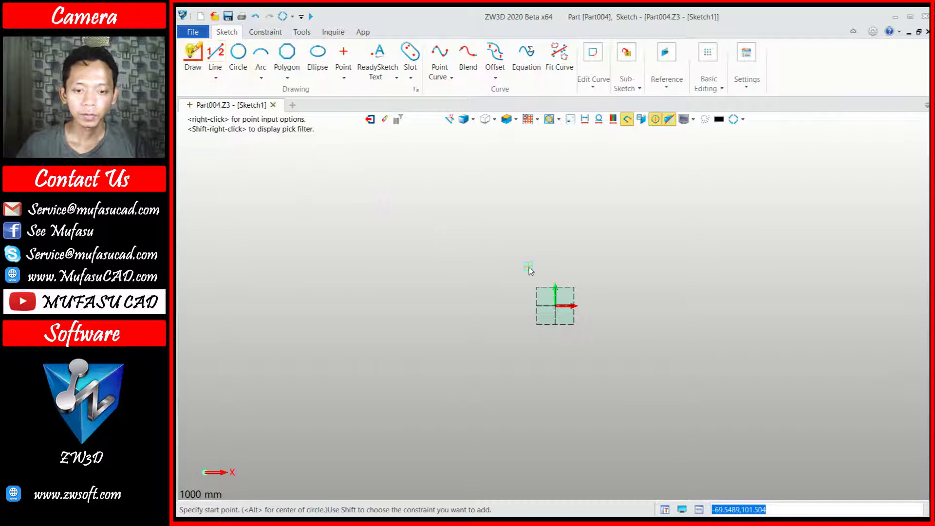
pyautogui.click(492, 262)
pyautogui.click(498, 333)
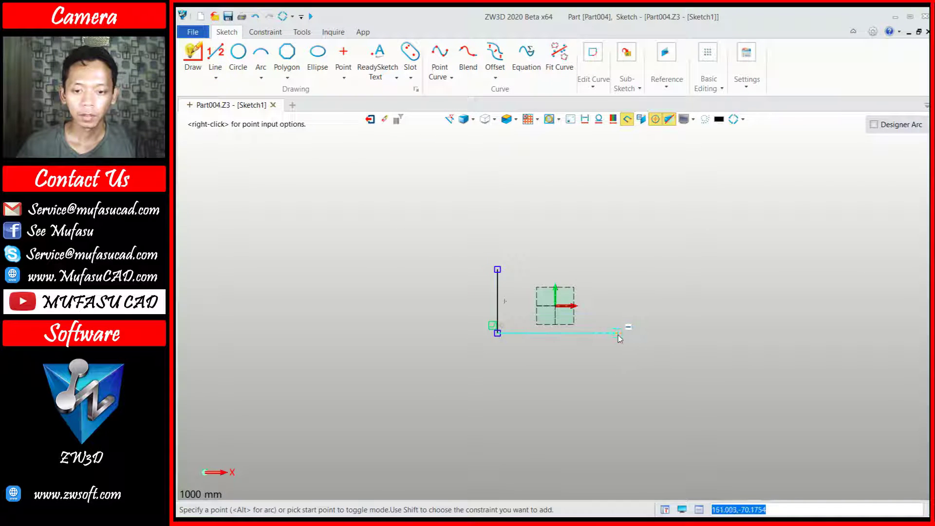
pyautogui.click(620, 333)
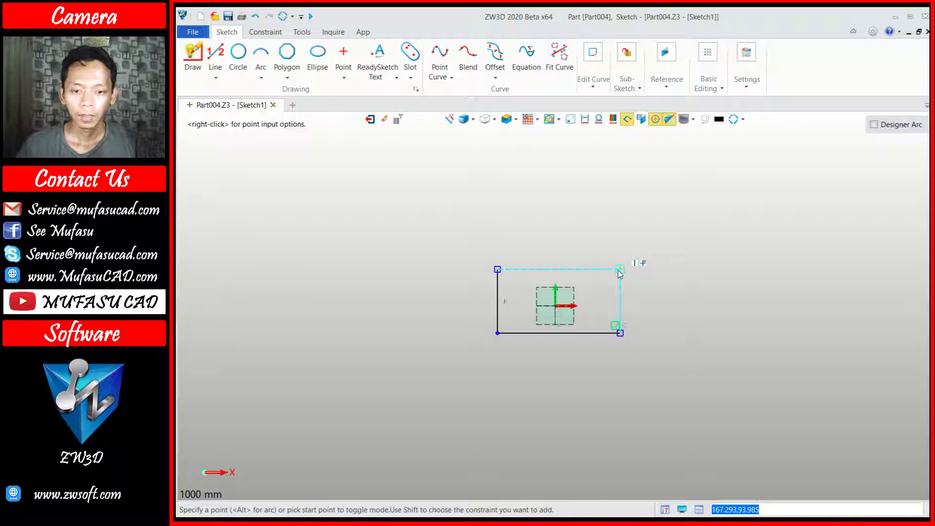
pyautogui.click(618, 270)
pyautogui.press('Escape')
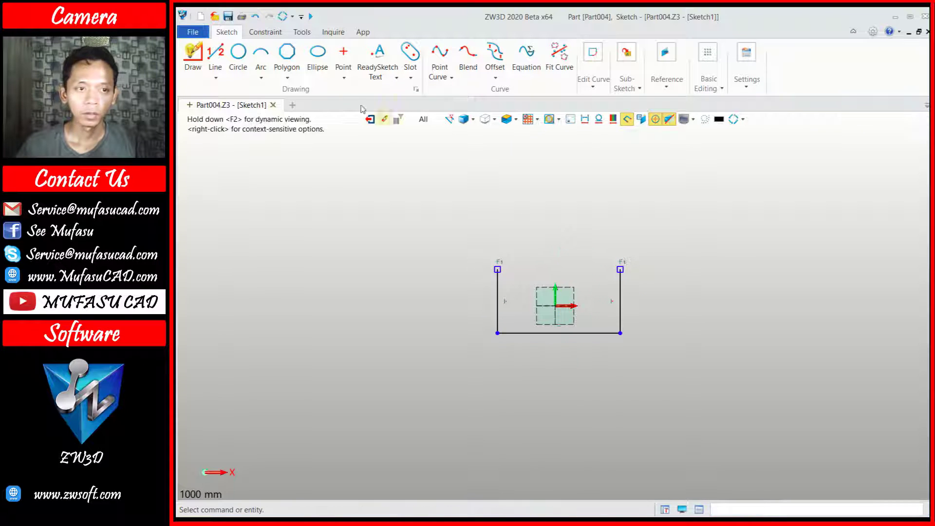
pyautogui.click(265, 31)
# Dimension the left side of the U to 50 mm tall.
pyautogui.click(489, 73)
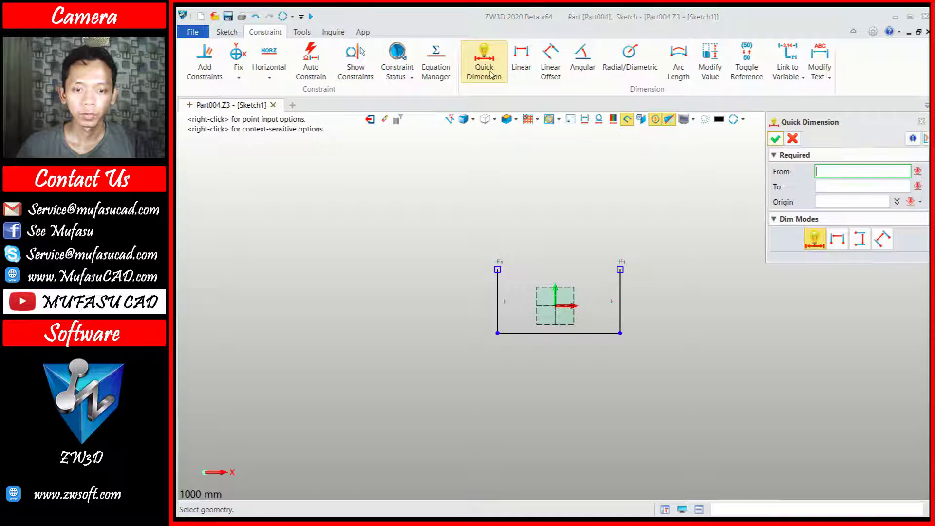
pyautogui.scroll(2, 499, 308)
pyautogui.click(497, 308)
pyautogui.click(499, 305)
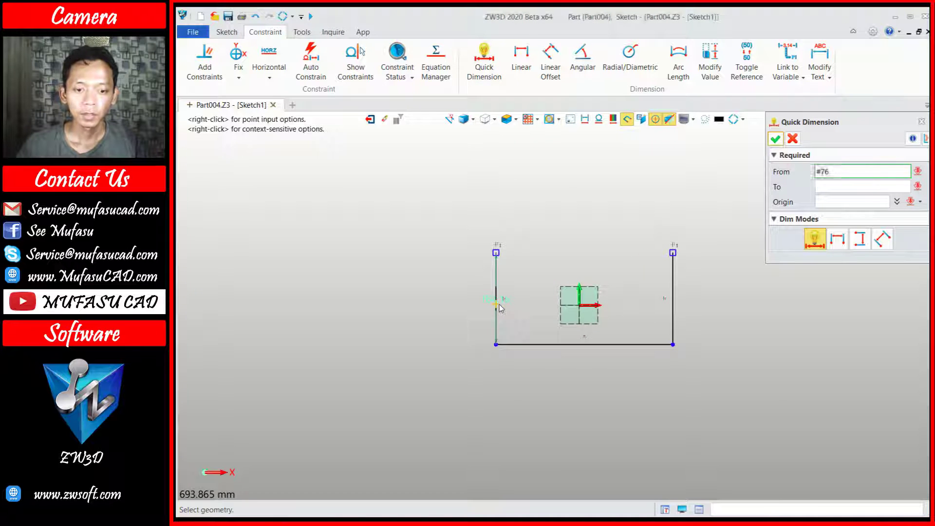
pyautogui.click(469, 302)
pyautogui.write('50')
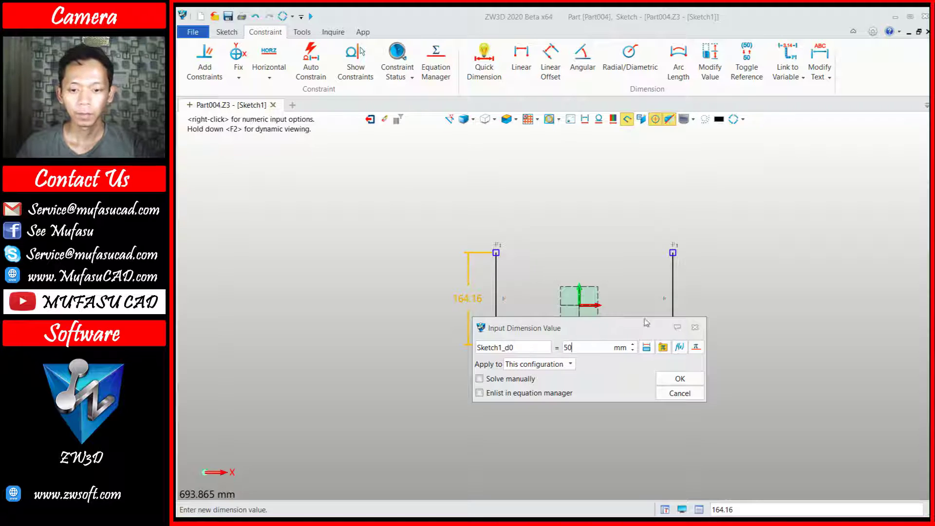
pyautogui.click(680, 378)
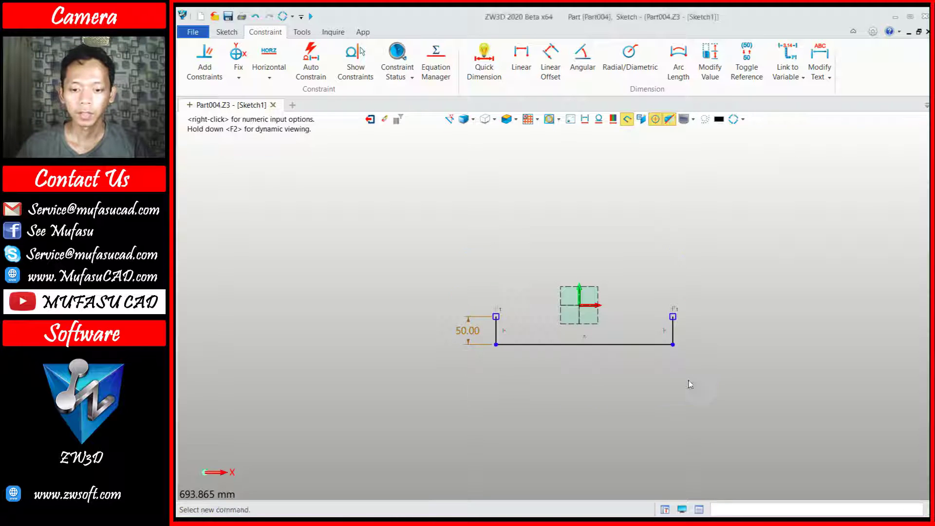
# Dimension the base of the U to 100 mm wide.
pyautogui.middleClick(596, 346)
pyautogui.click(593, 376)
pyautogui.write('1')
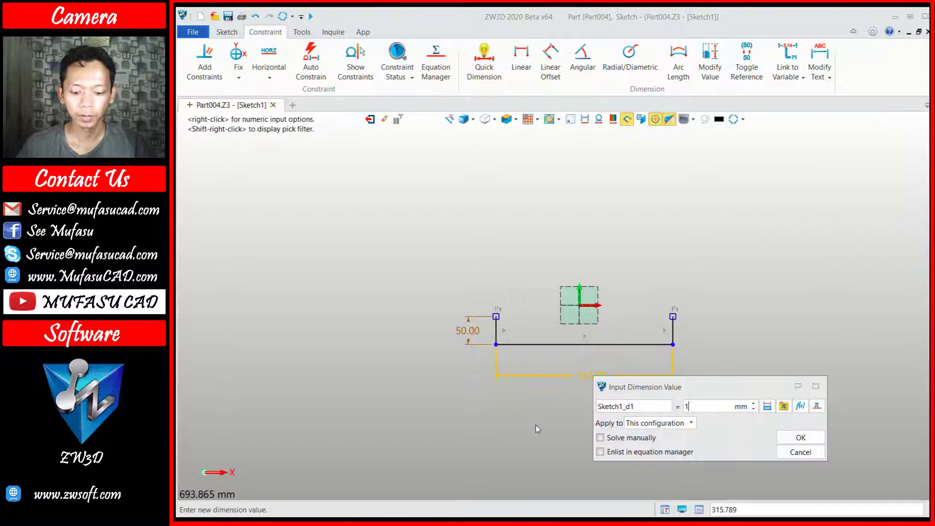
pyautogui.write('00')
pyautogui.click(801, 438)
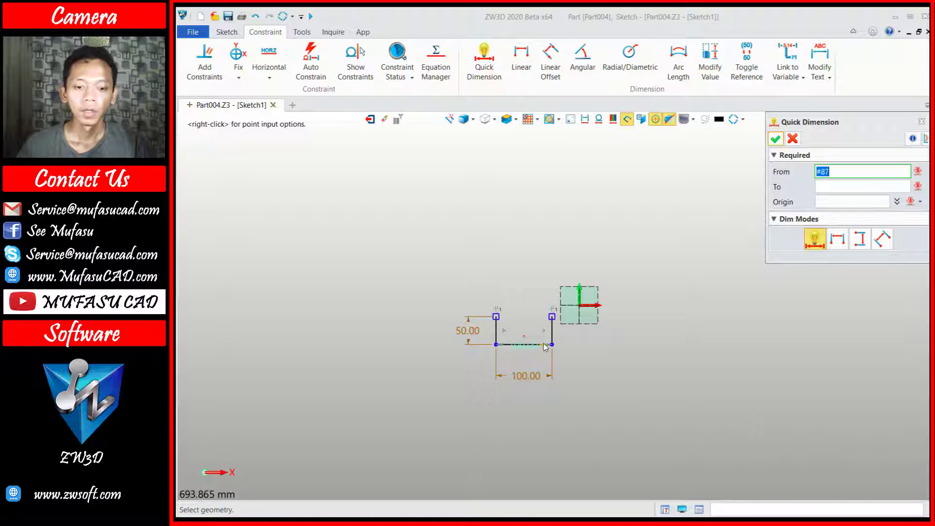
pyautogui.scroll(5, 546, 347)
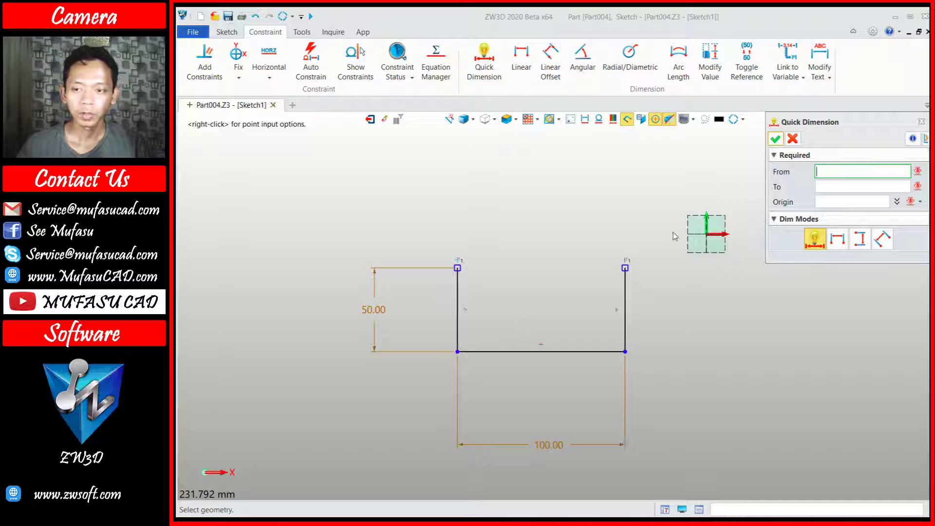
pyautogui.click(776, 140)
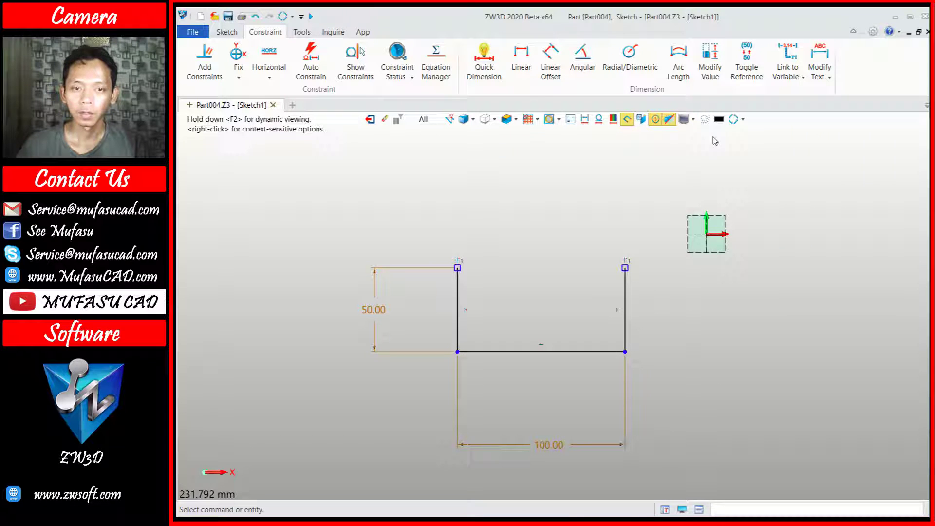
# Round the lower-left corner of the U with a 3 mm fillet.
pyautogui.click(227, 32)
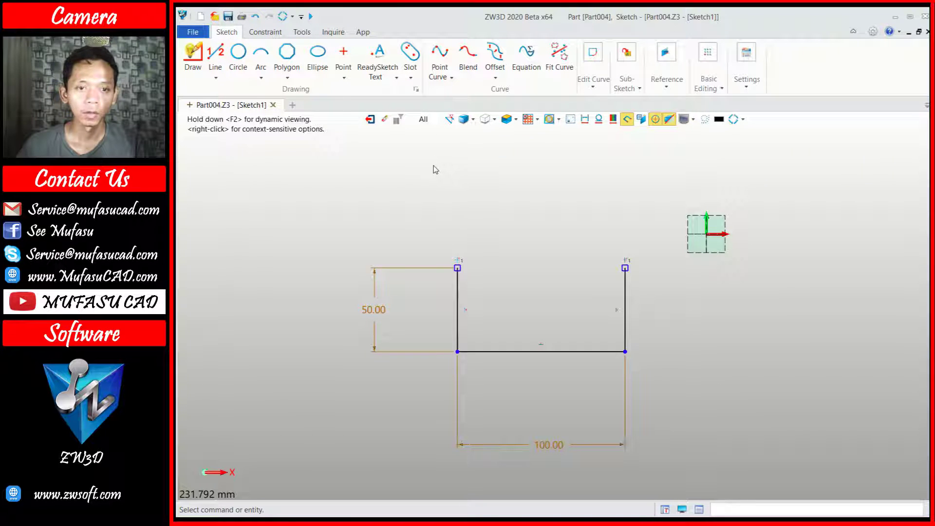
pyautogui.click(590, 90)
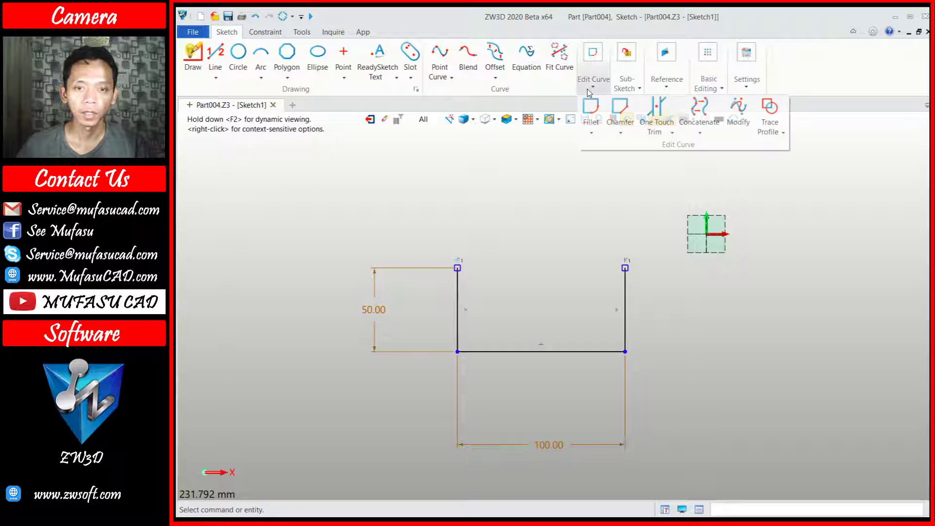
pyautogui.click(593, 119)
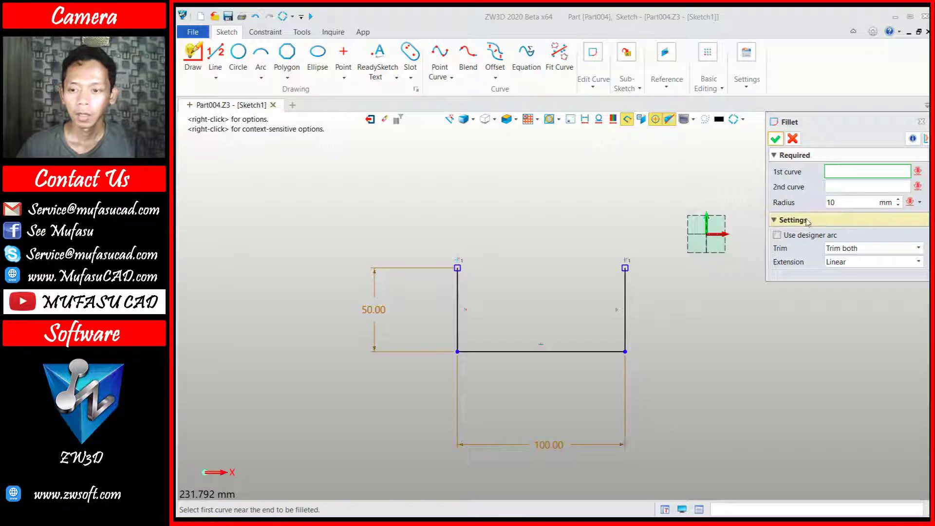
pyautogui.click(822, 203)
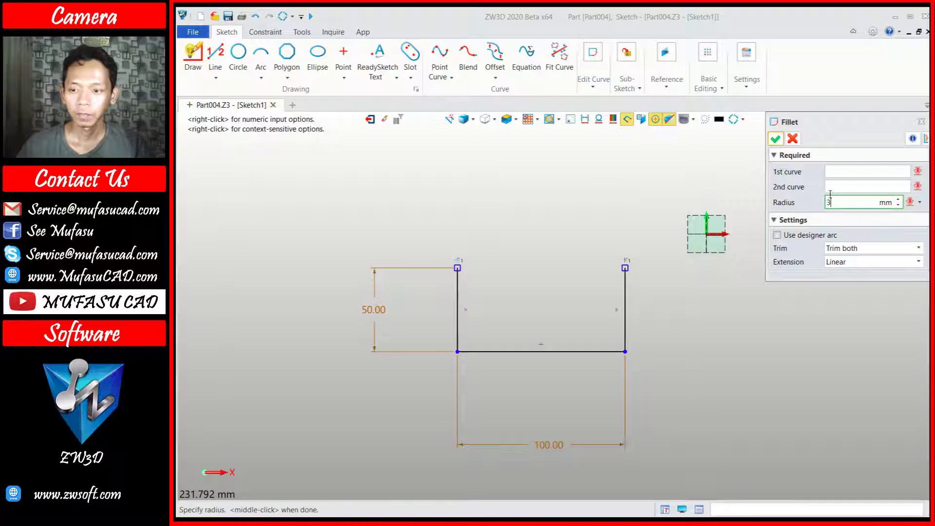
pyautogui.write('3')
pyautogui.click(839, 171)
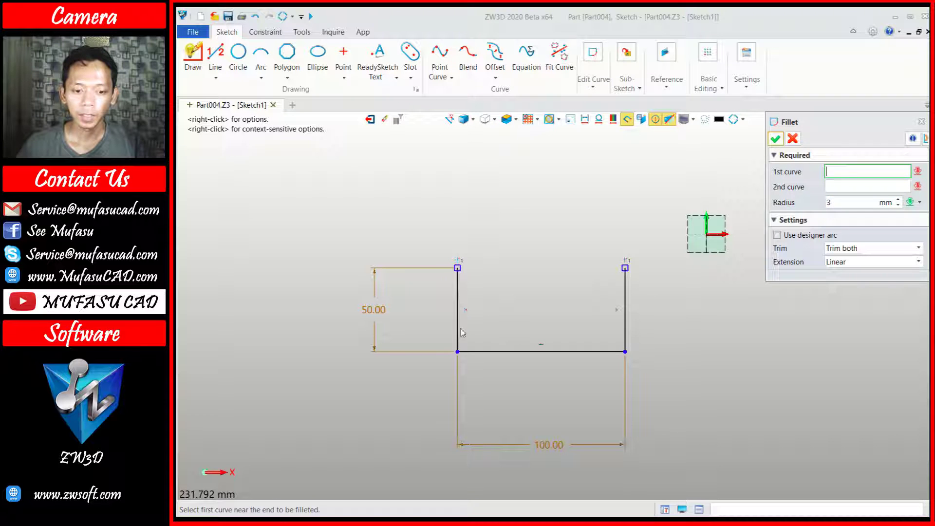
pyautogui.click(456, 334)
pyautogui.click(479, 352)
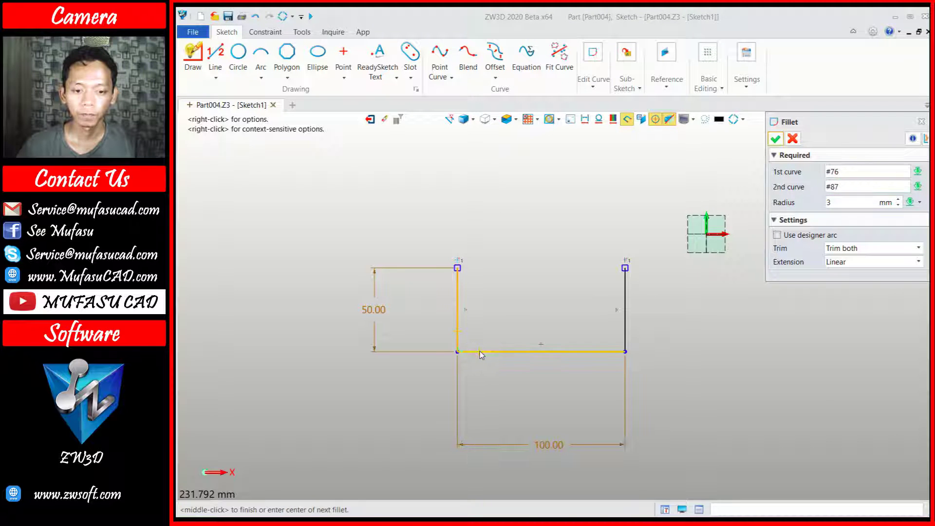
pyautogui.middleClick(546, 299)
# Round the lower-right corner with a 3 mm fillet and exit the sketch.
pyautogui.click(618, 357)
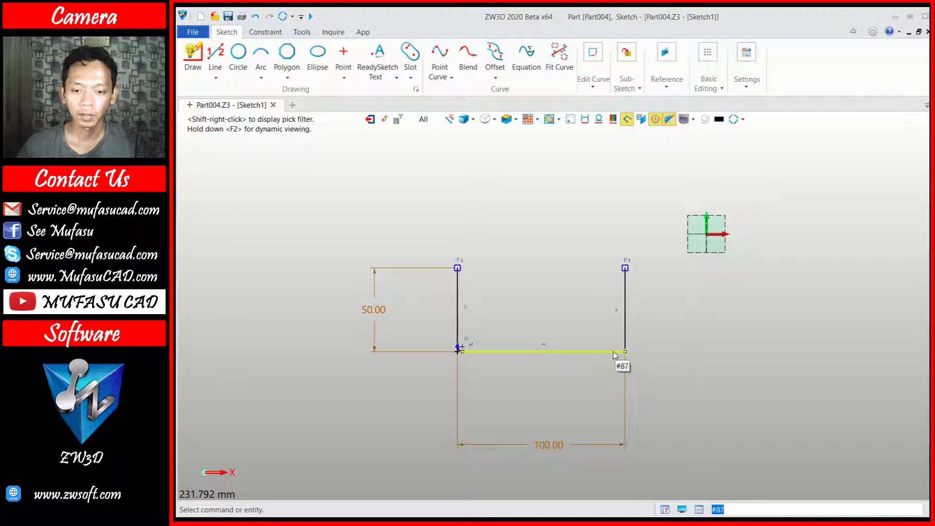
pyautogui.rightClick(653, 335)
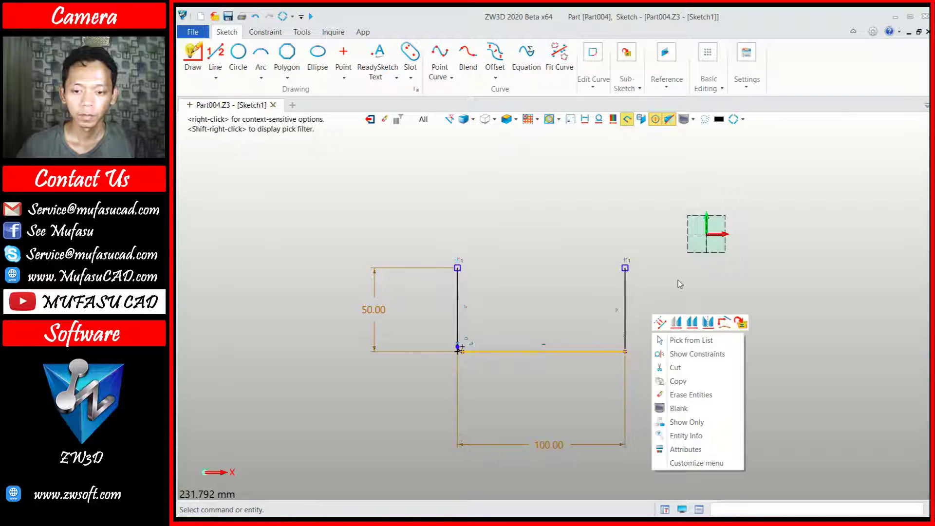
pyautogui.middleClick(678, 280)
pyautogui.click(610, 352)
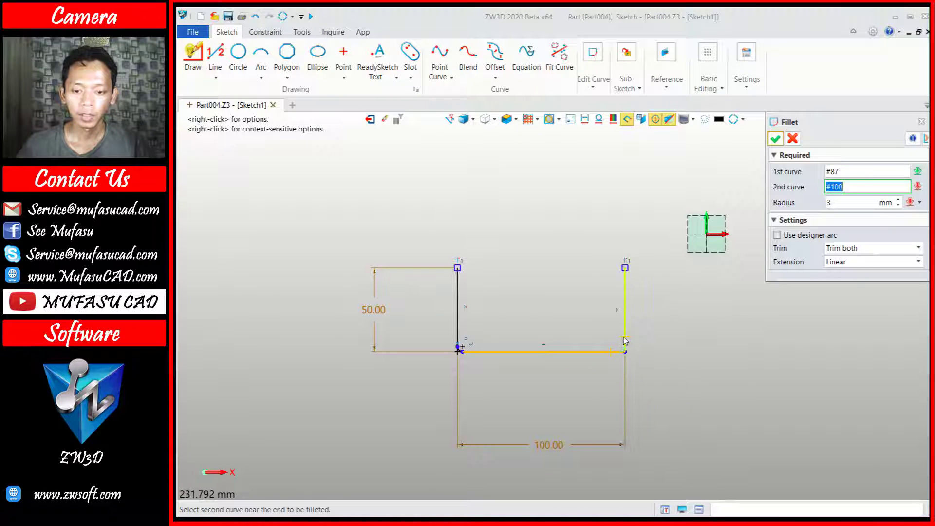
pyautogui.click(625, 341)
pyautogui.click(773, 140)
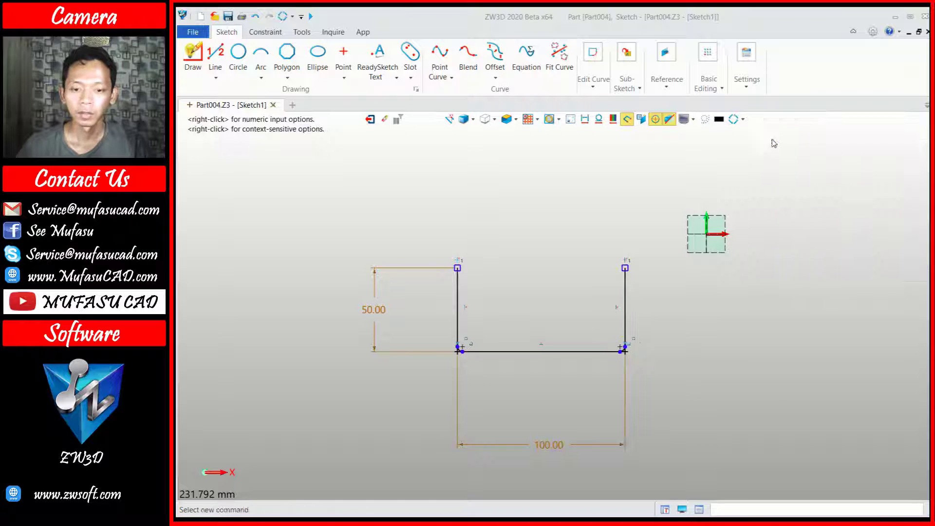
pyautogui.click(369, 119)
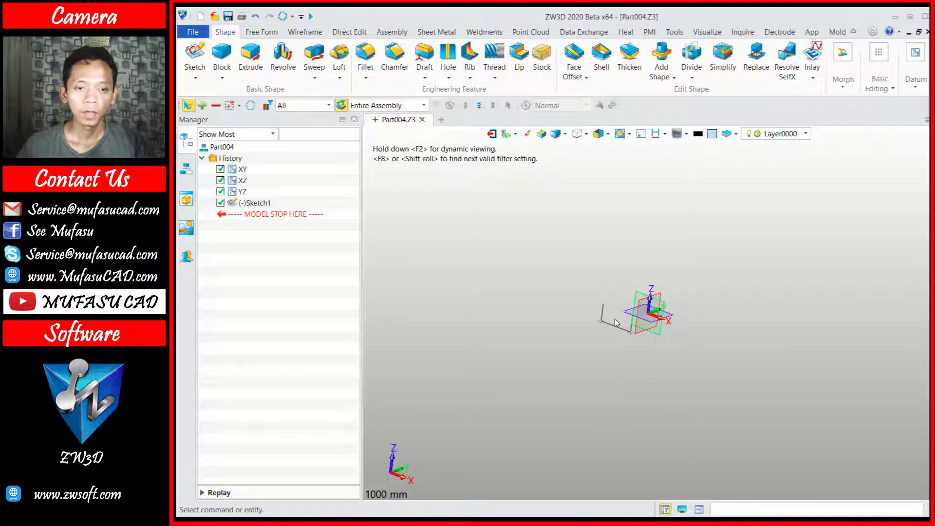
# Insert datum Plane1 at the U's upper-left endpoint with 0 offset and open Sketch2 on it.
pyautogui.scroll(2, 625, 321)
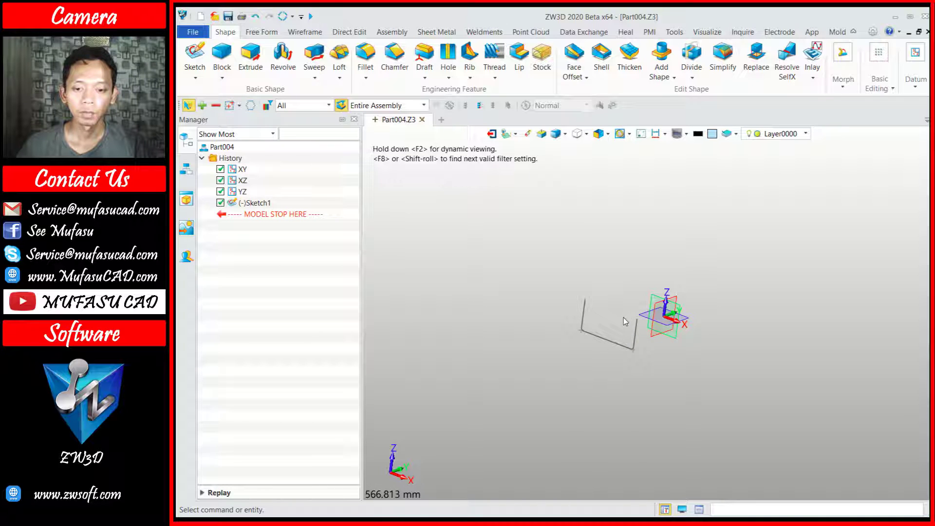
pyautogui.scroll(2, 625, 322)
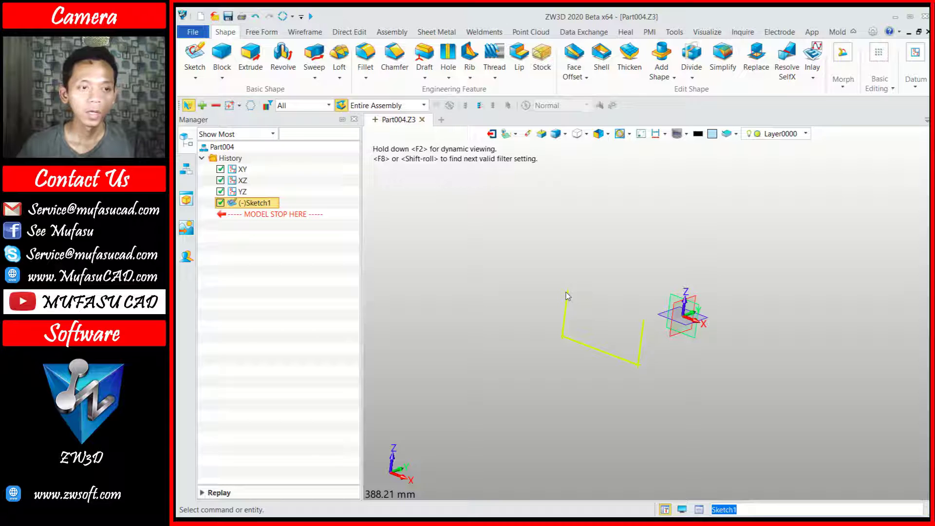
pyautogui.click(195, 56)
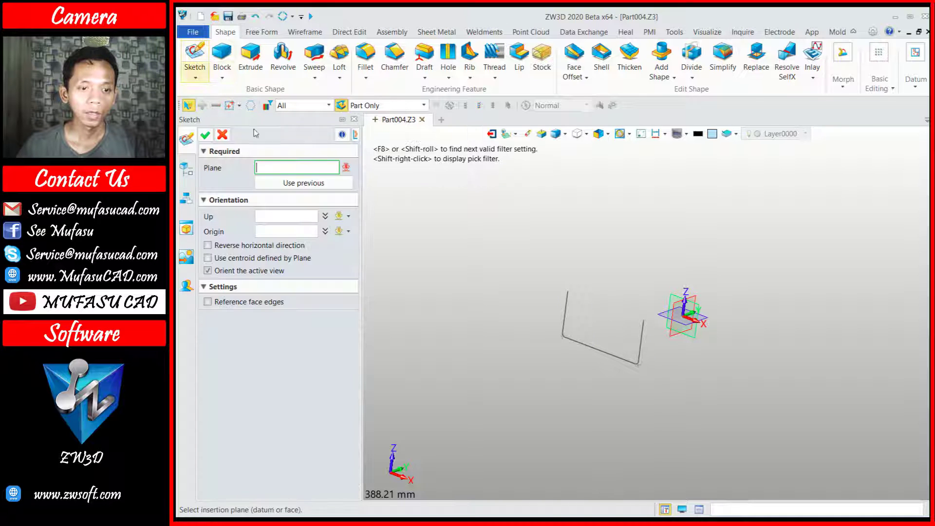
pyautogui.click(347, 168)
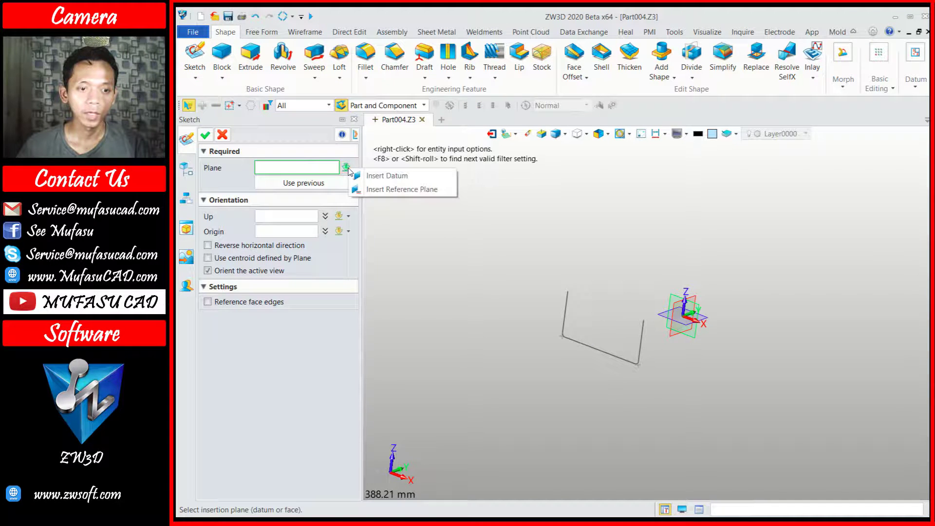
pyautogui.click(388, 175)
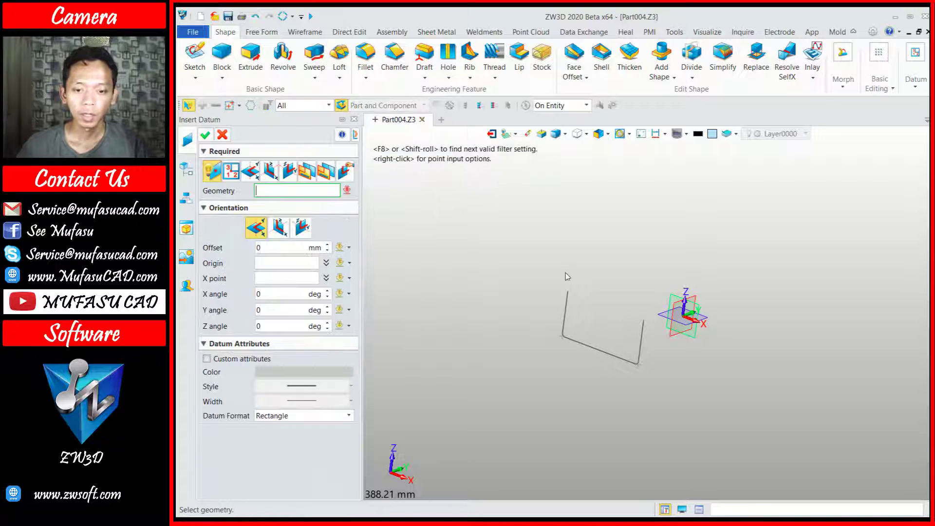
pyautogui.click(571, 299)
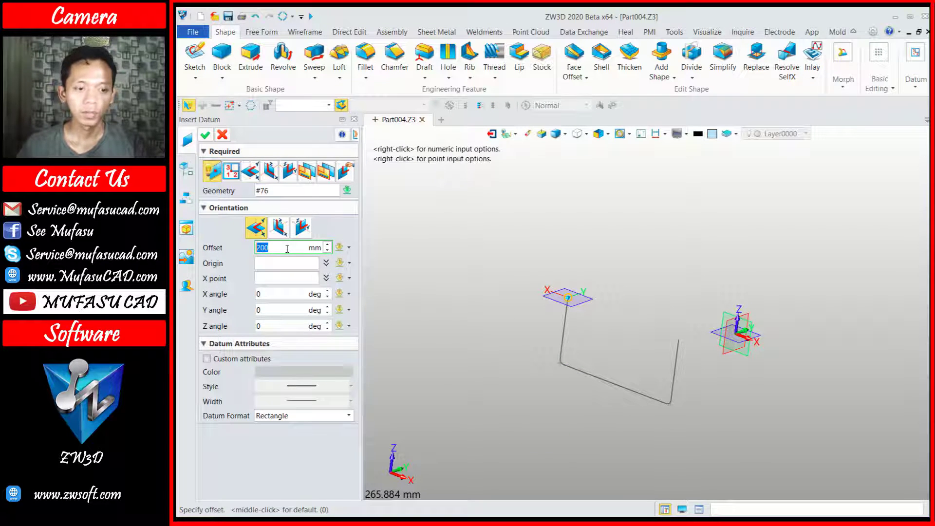
pyautogui.write('0')
pyautogui.click(283, 263)
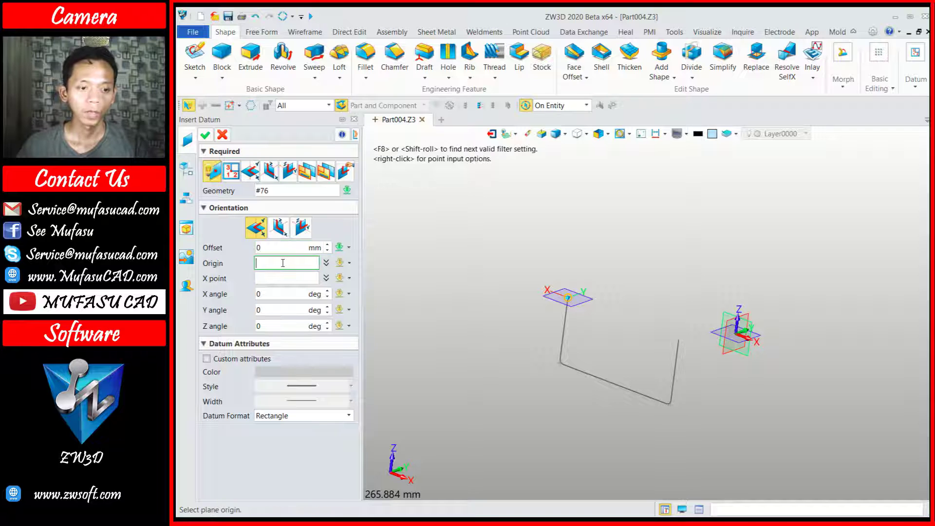
pyautogui.click(205, 134)
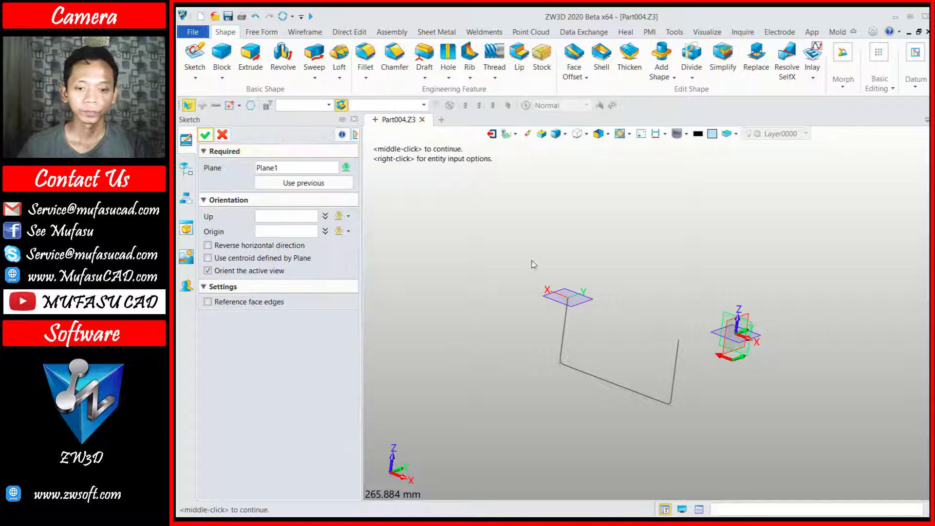
pyautogui.click(205, 136)
pyautogui.moveTo(743, 296); pyautogui.dragTo(610, 308, button='right')
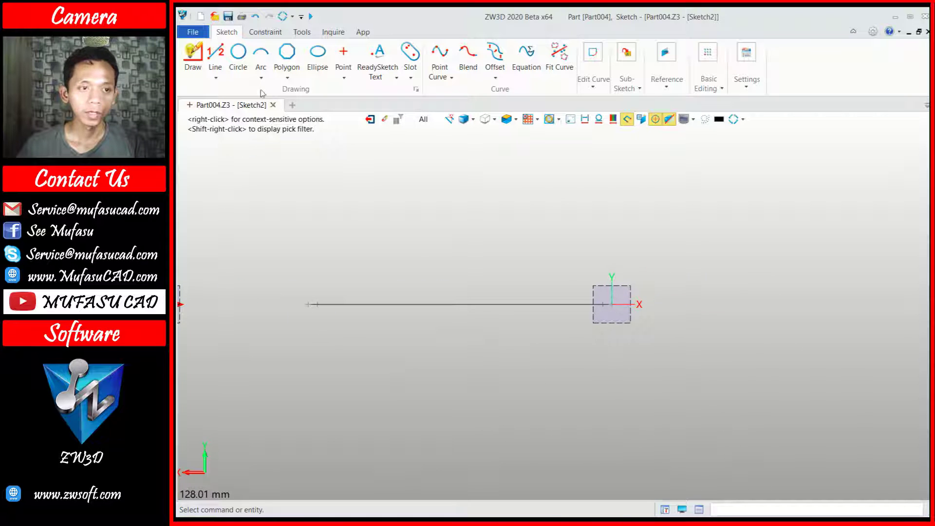
# Draw a 2.5 mm radius circle centred on the sketch origin at the U's end, then exit Sketch2.
pyautogui.click(238, 52)
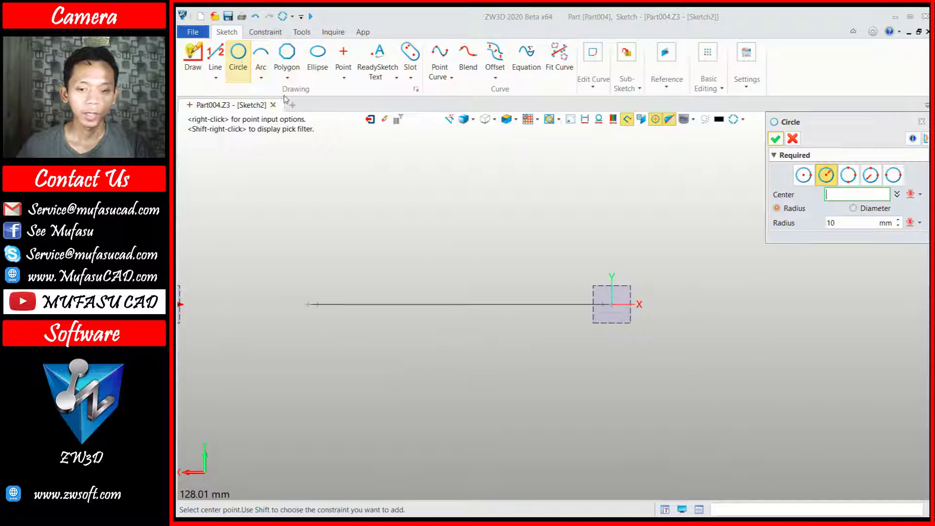
pyautogui.moveTo(655, 252); pyautogui.dragTo(653, 284, button='right')
pyautogui.moveTo(659, 268)
pyautogui.mouseDown(button='middle')
pyautogui.moveTo(663, 261)
pyautogui.moveTo(648, 292)
pyautogui.moveTo(637, 278)
pyautogui.moveTo(608, 292)
pyautogui.mouseUp(button='middle')
pyautogui.click(609, 292)
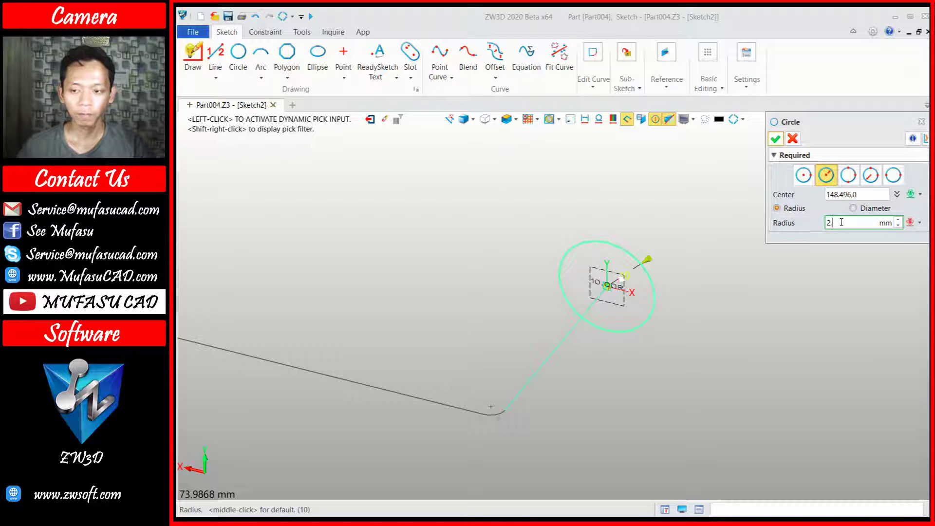
pyautogui.click(775, 139)
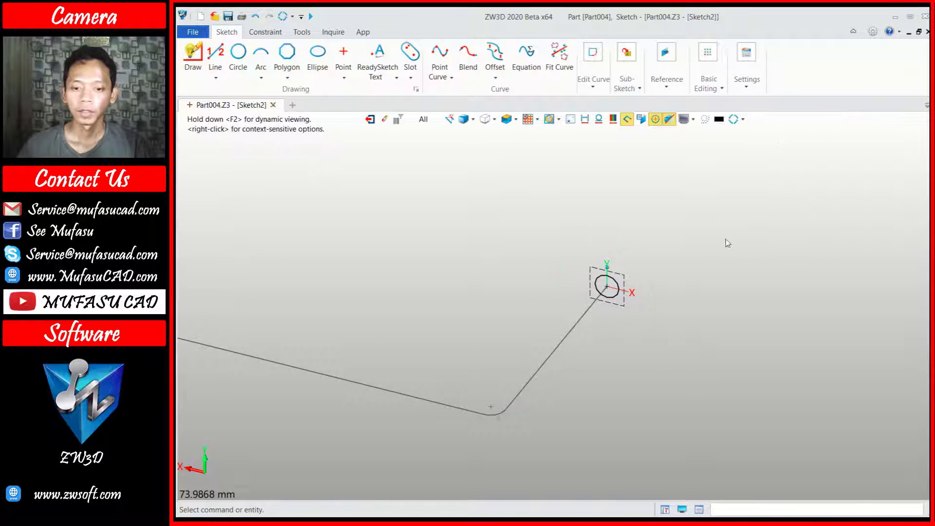
pyautogui.click(370, 119)
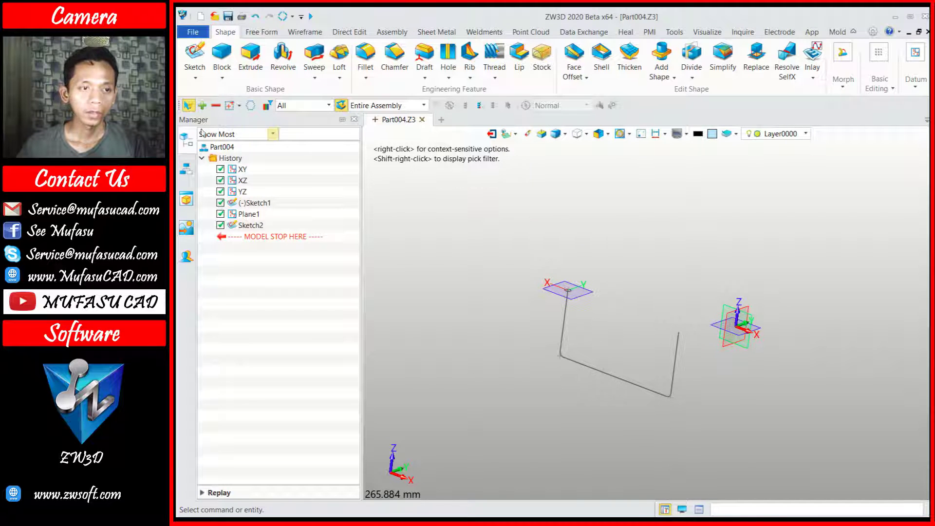
# Start Sketch3 on the XZ plane.
pyautogui.click(200, 61)
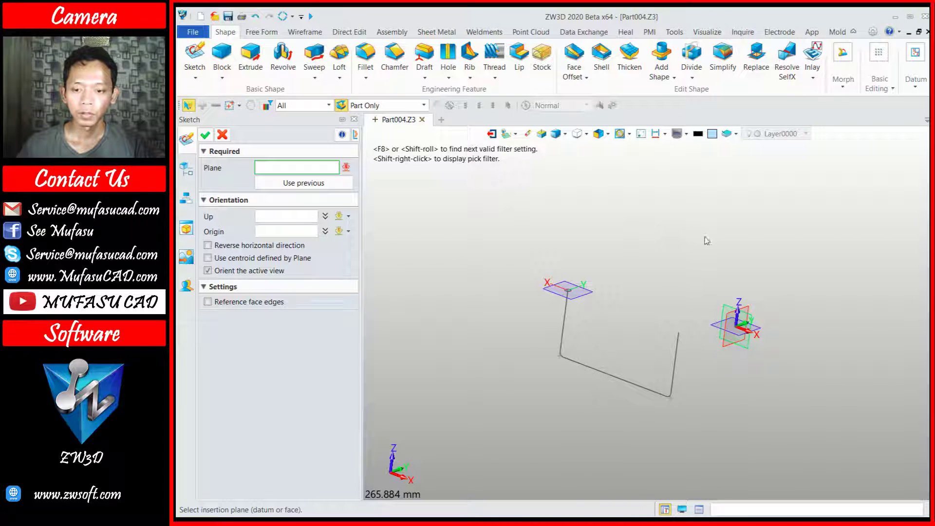
pyautogui.click(725, 309)
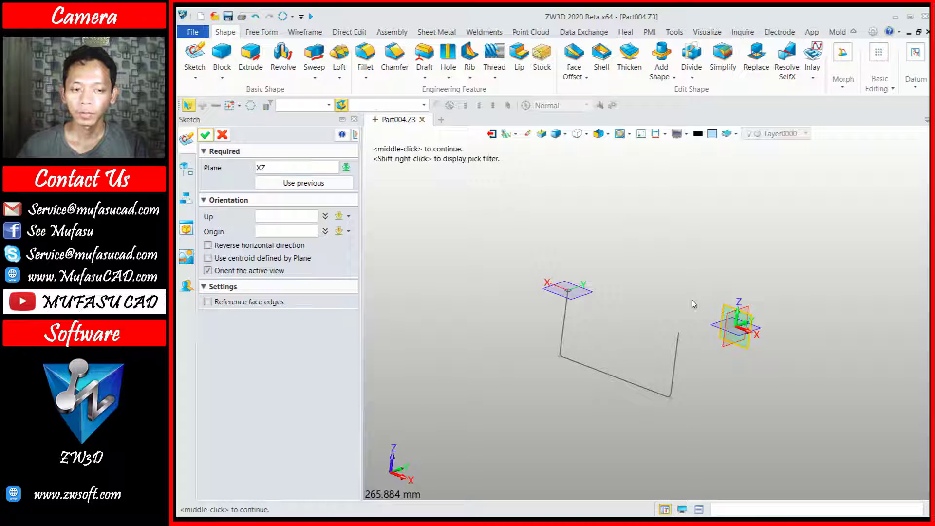
pyautogui.click(206, 136)
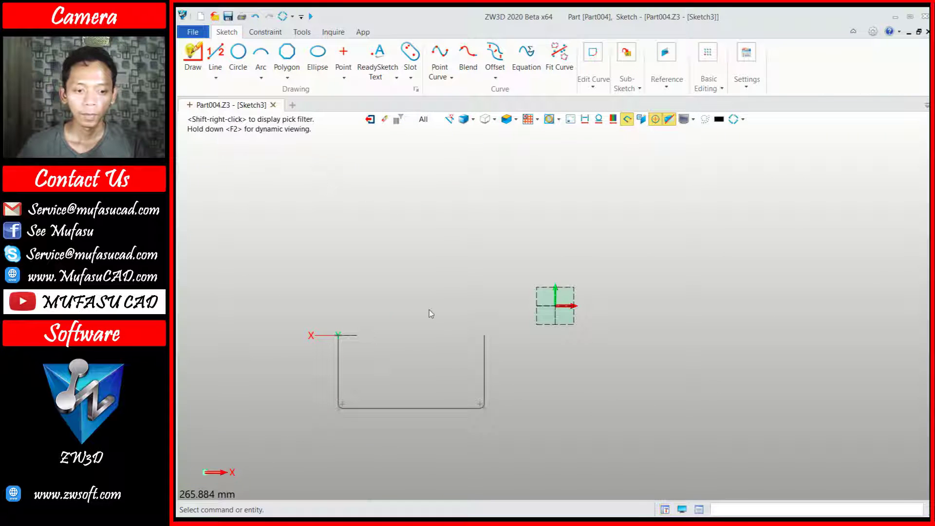
pyautogui.scroll(5, 525, 285)
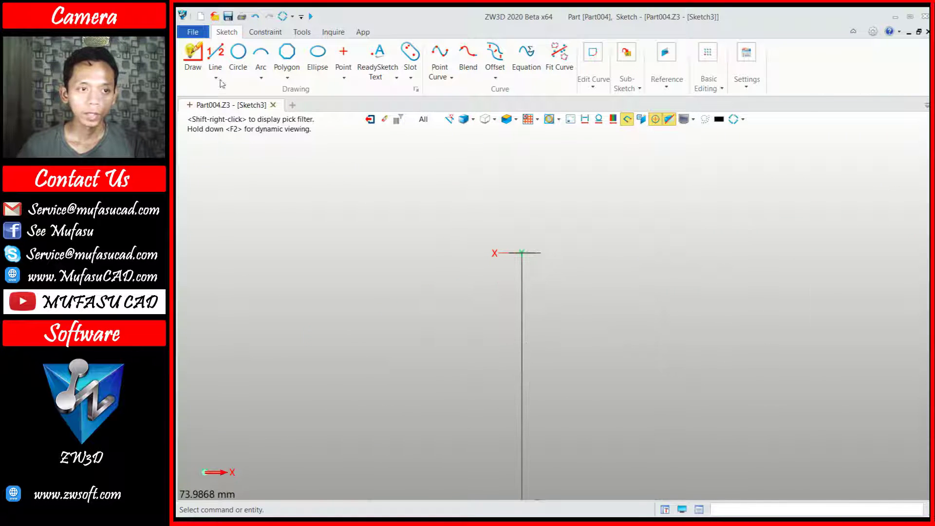
# Place six 2.5 mm radius circles around the U: two left, two right, two below.
pyautogui.click(238, 54)
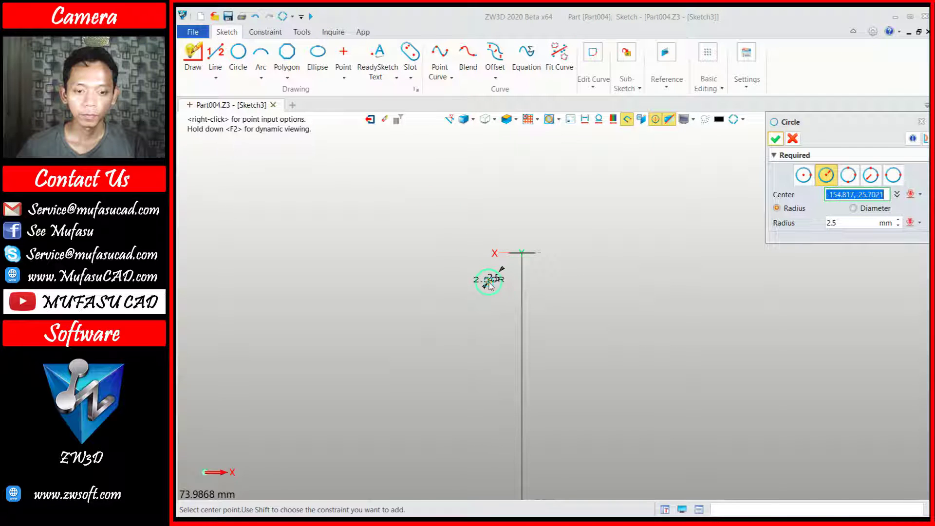
pyautogui.click(489, 283)
pyautogui.middleClick(492, 372)
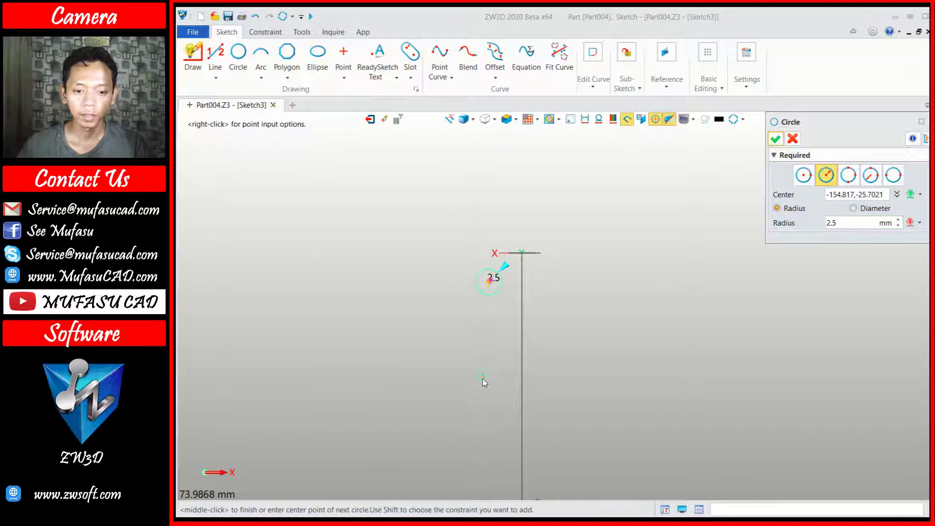
pyautogui.click(490, 389)
pyautogui.scroll(-5, 617, 334)
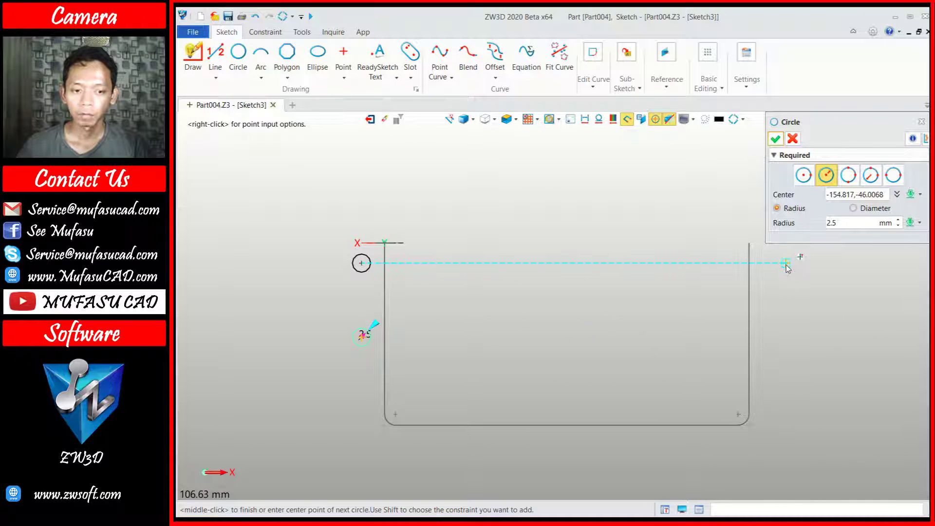
pyautogui.click(786, 336)
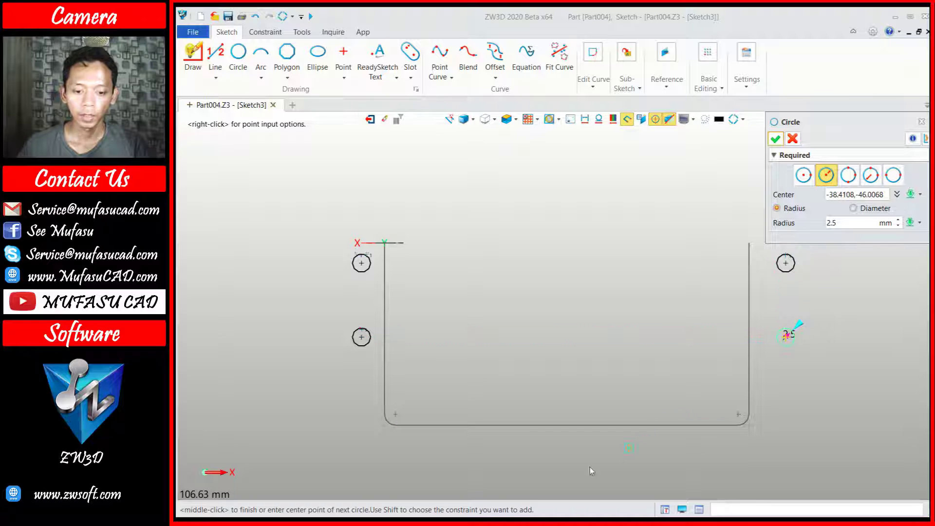
pyautogui.click(636, 449)
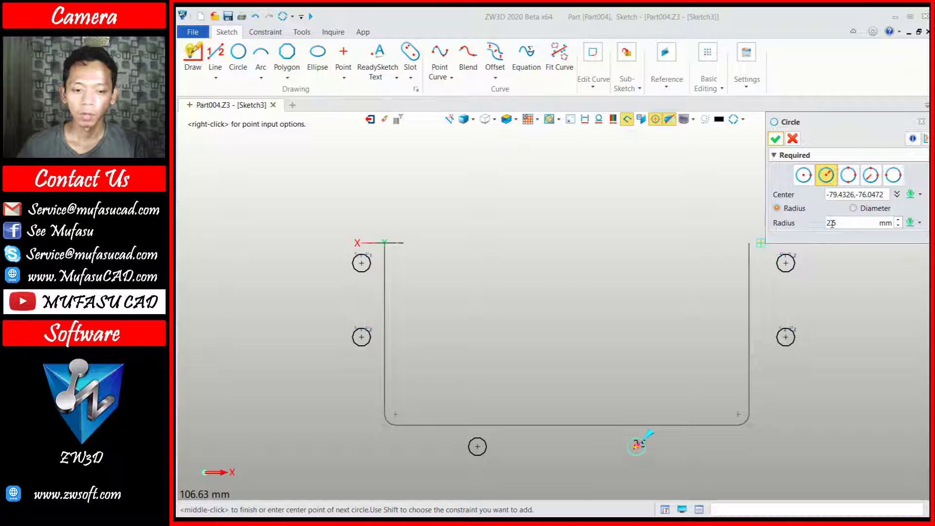
pyautogui.click(775, 138)
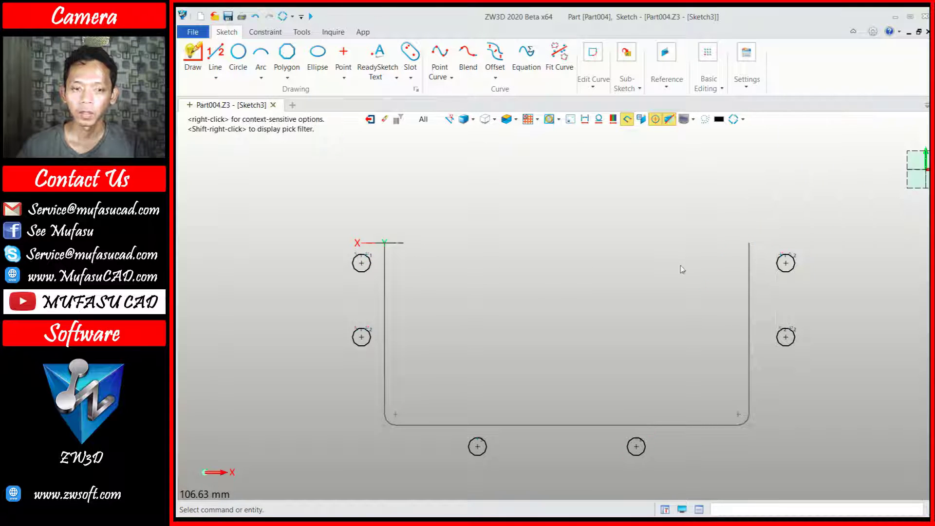
pyautogui.click(266, 31)
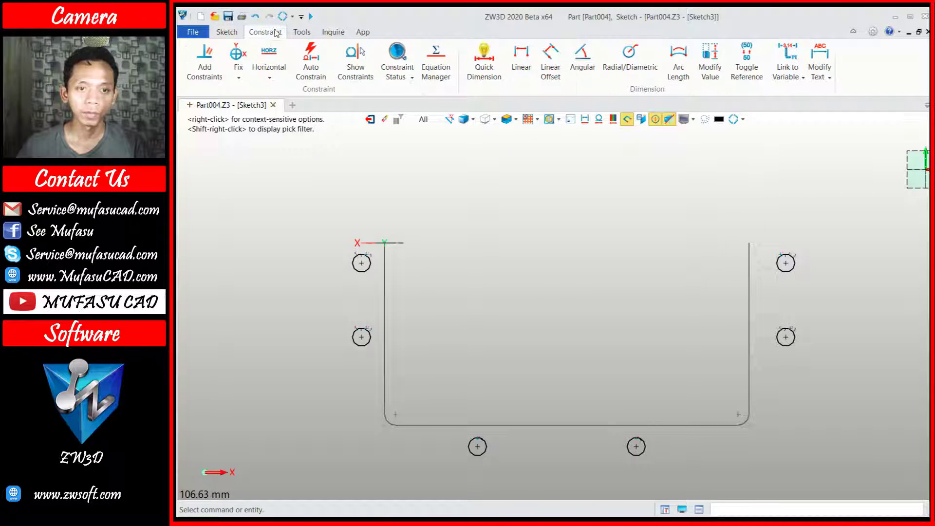
# Dimension the upper-left circle 3 mm below the top of the U.
pyautogui.click(484, 60)
pyautogui.scroll(3, 365, 266)
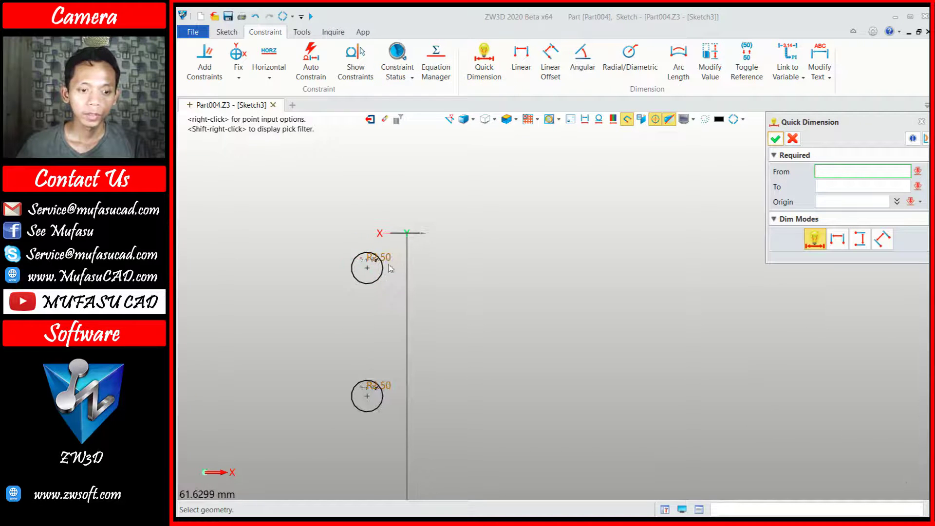
pyautogui.click(384, 269)
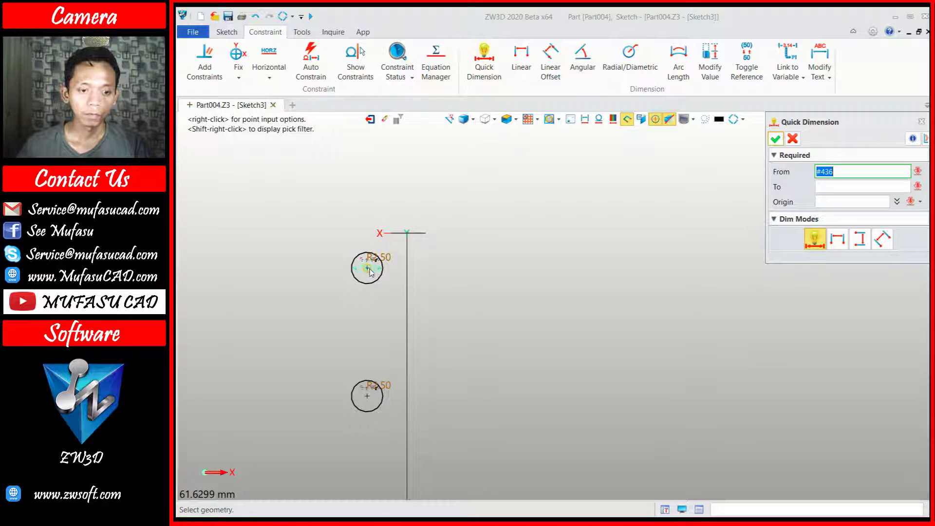
pyautogui.click(407, 237)
pyautogui.click(327, 246)
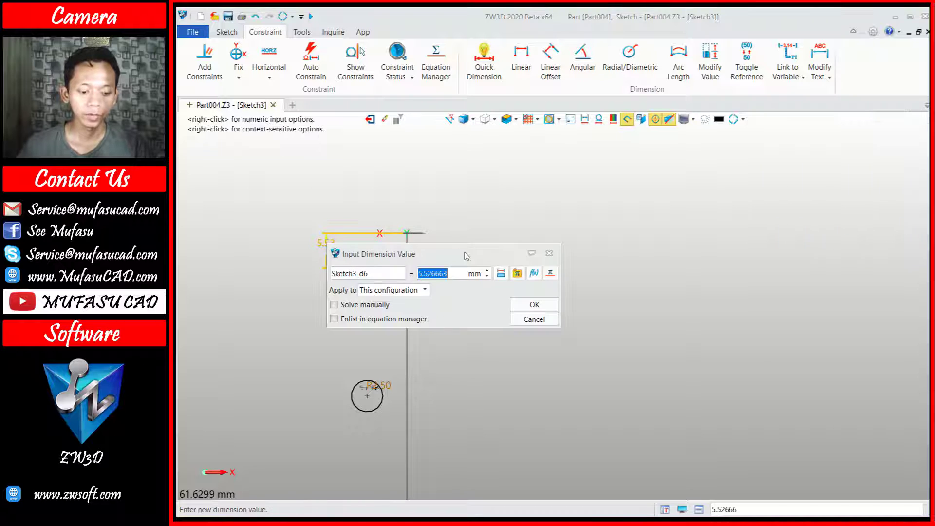
pyautogui.write('3')
pyautogui.click(535, 305)
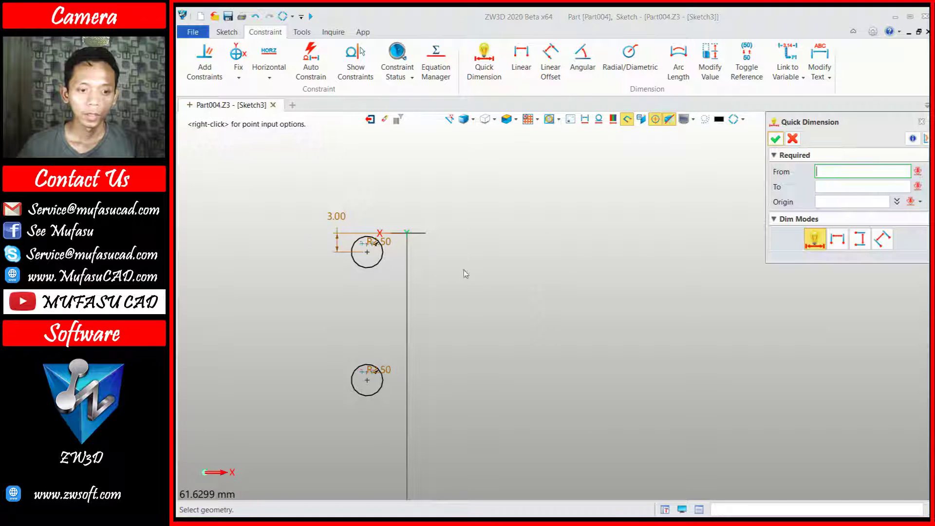
# Set the upper-left circle 5 mm from the left vertical line.
pyautogui.click(367, 251)
pyautogui.click(407, 236)
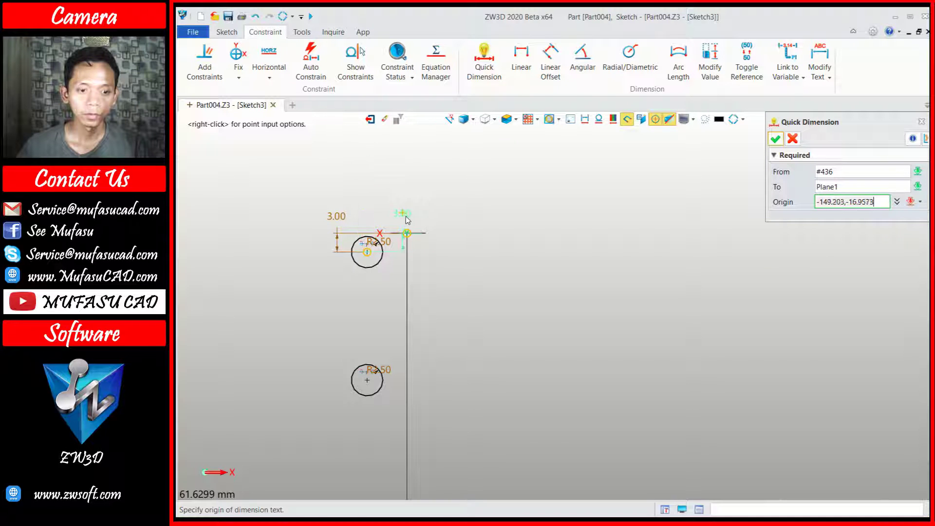
pyautogui.press('Escape')
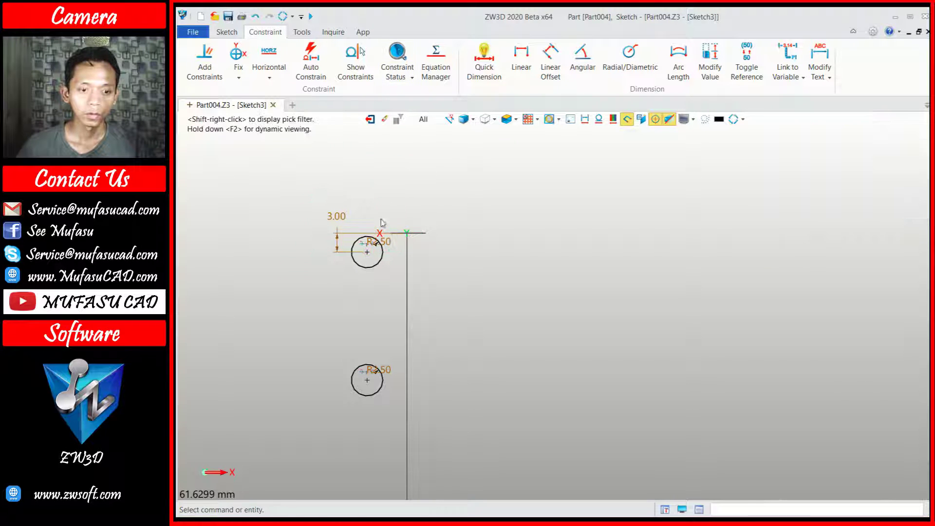
pyautogui.click(369, 252)
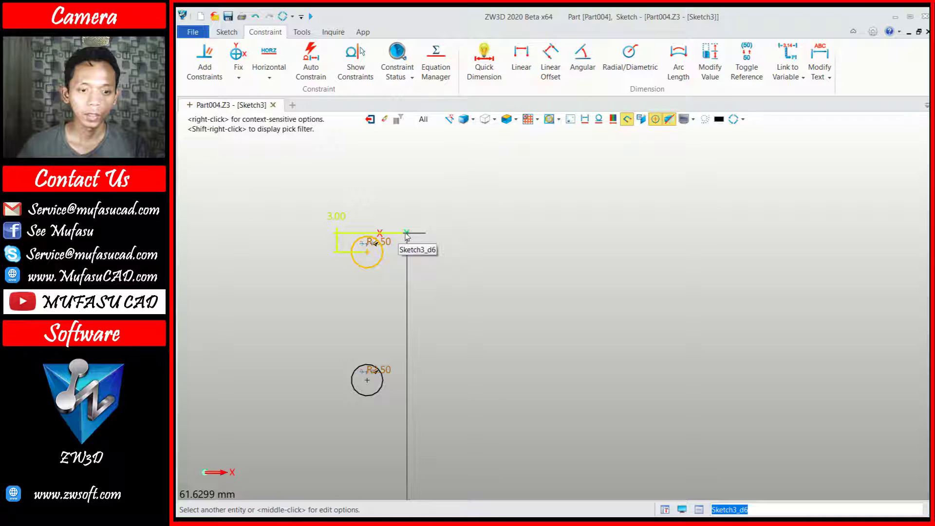
pyautogui.click(408, 235)
pyautogui.scroll(2, 408, 233)
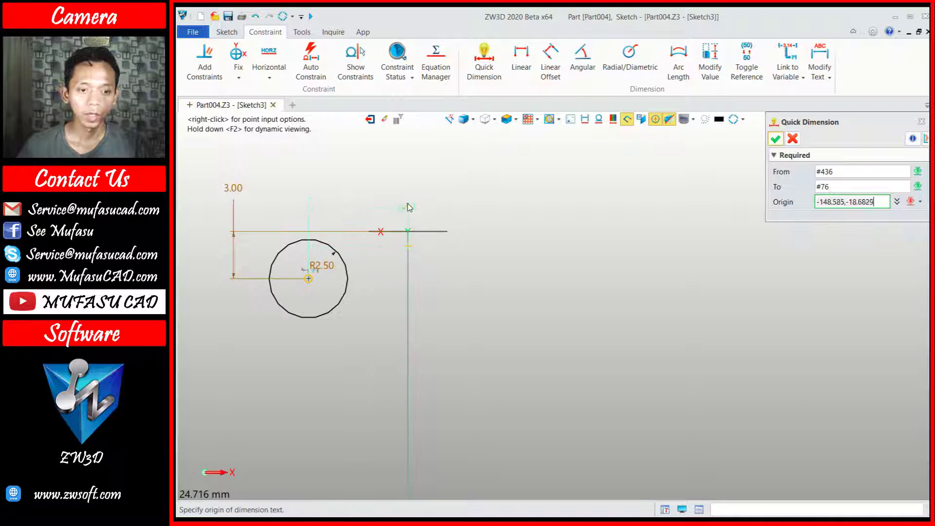
pyautogui.click(365, 182)
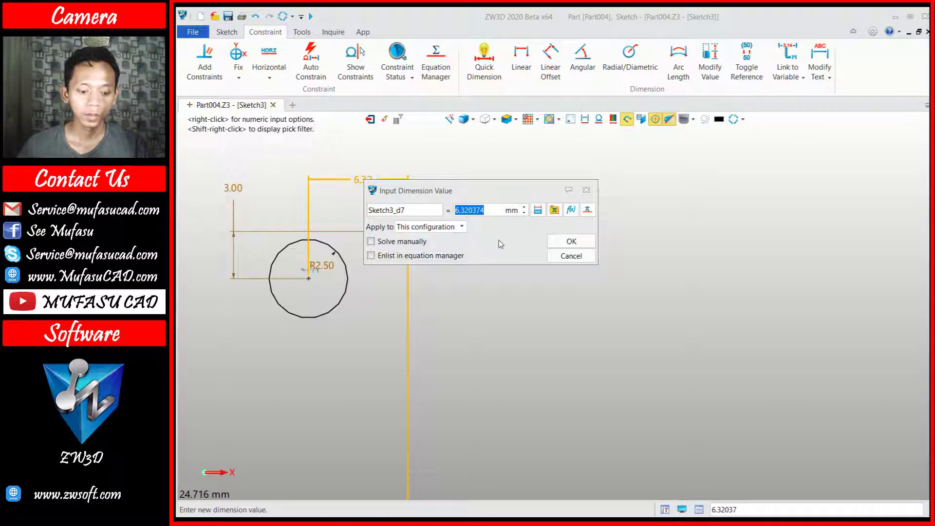
pyautogui.write('5')
pyautogui.click(570, 241)
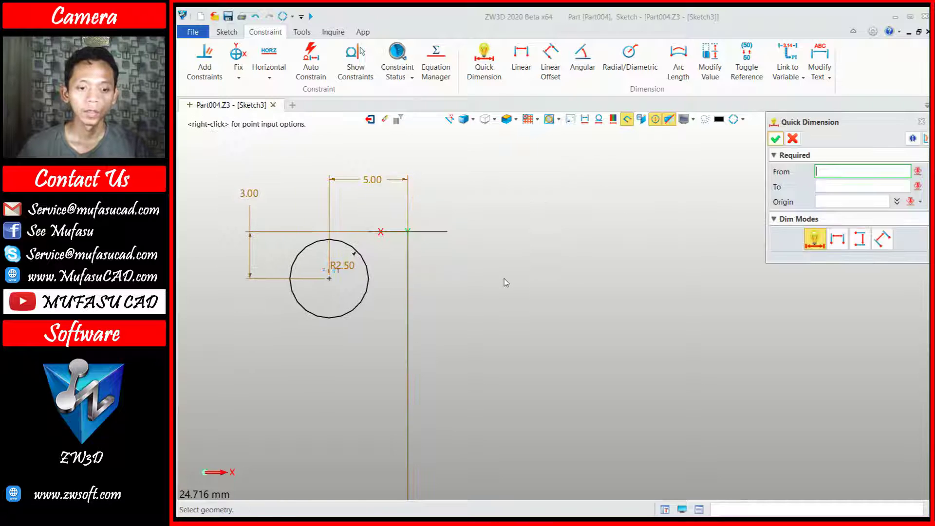
pyautogui.scroll(-2, 504, 279)
pyautogui.moveTo(516, 304); pyautogui.dragTo(508, 282, button='middle')
# Space the two left circles 23 mm apart vertically.
pyautogui.click(436, 258)
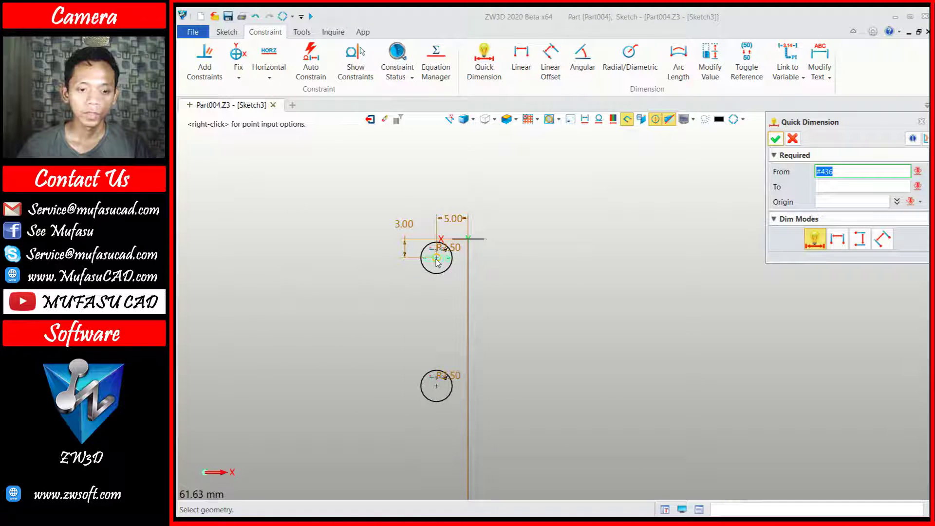
pyautogui.click(436, 386)
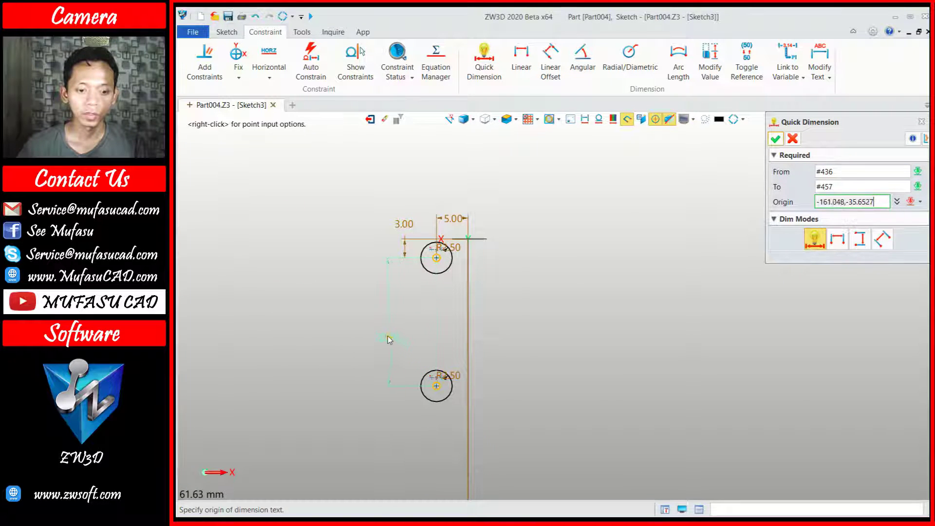
pyautogui.click(388, 335)
pyautogui.write('23')
pyautogui.click(591, 392)
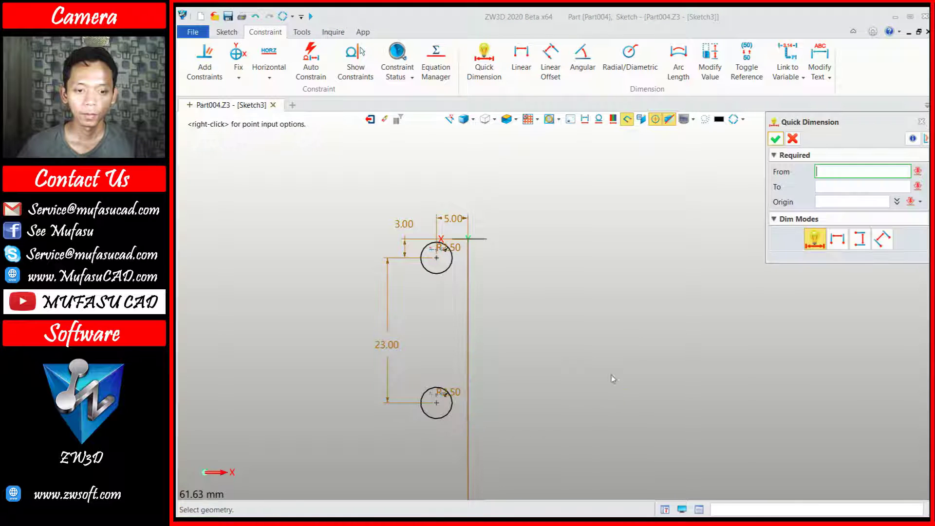
pyautogui.scroll(-4, 647, 336)
pyautogui.moveTo(701, 330); pyautogui.dragTo(444, 327, button='middle')
pyautogui.scroll(1, 643, 298)
pyautogui.click(641, 294)
pyautogui.scroll(2, 644, 303)
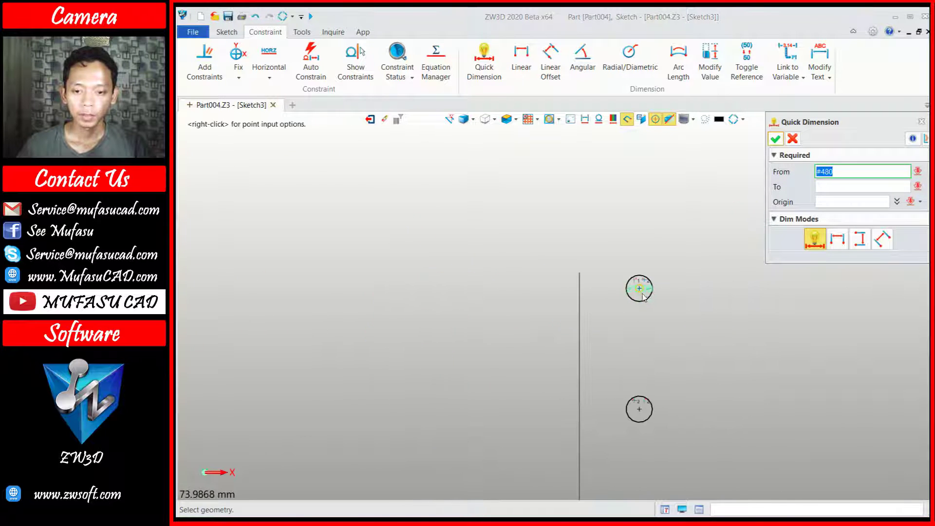
# Set the upper-right circle 5 mm from the right vertical line.
pyautogui.click(641, 289)
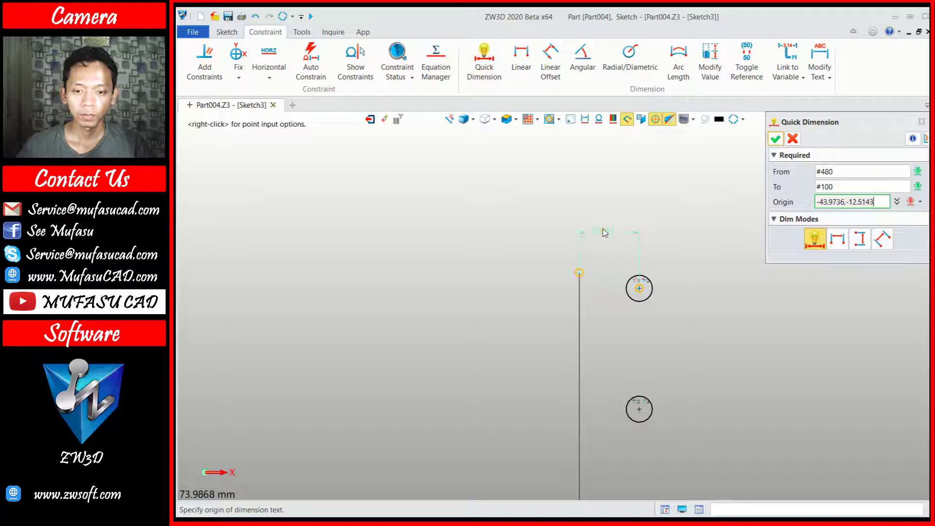
pyautogui.click(603, 225)
pyautogui.write('5')
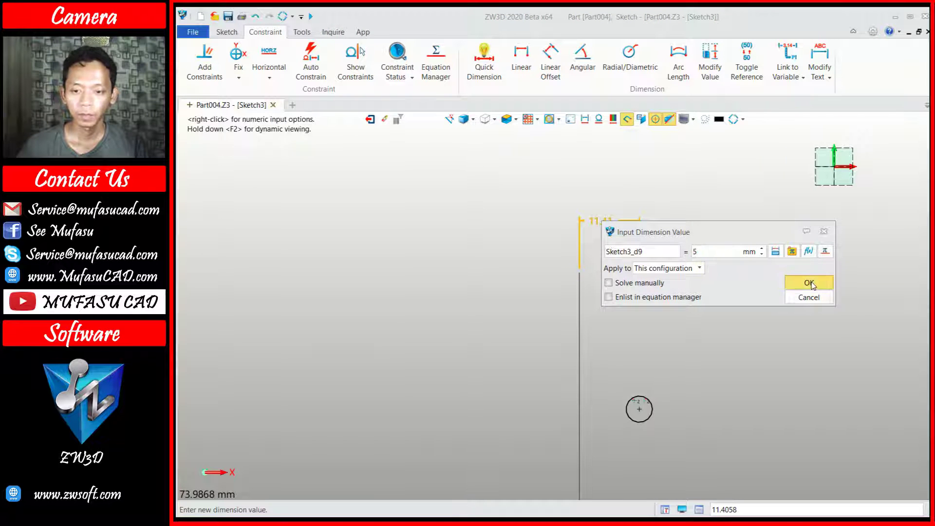
pyautogui.click(807, 282)
# Try a 3 mm vertical dimension on the upper-right circle, then undo it after the conflict warning.
pyautogui.click(605, 288)
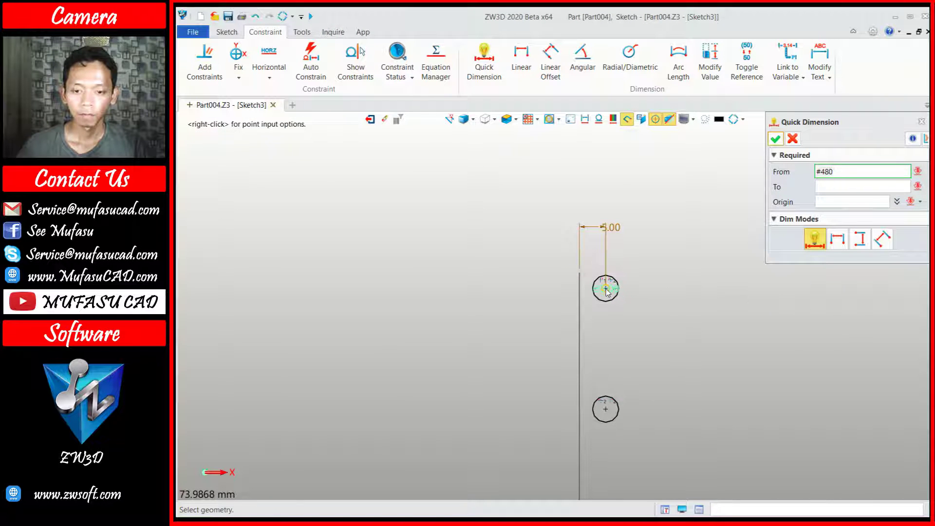
pyautogui.click(579, 273)
pyautogui.click(653, 281)
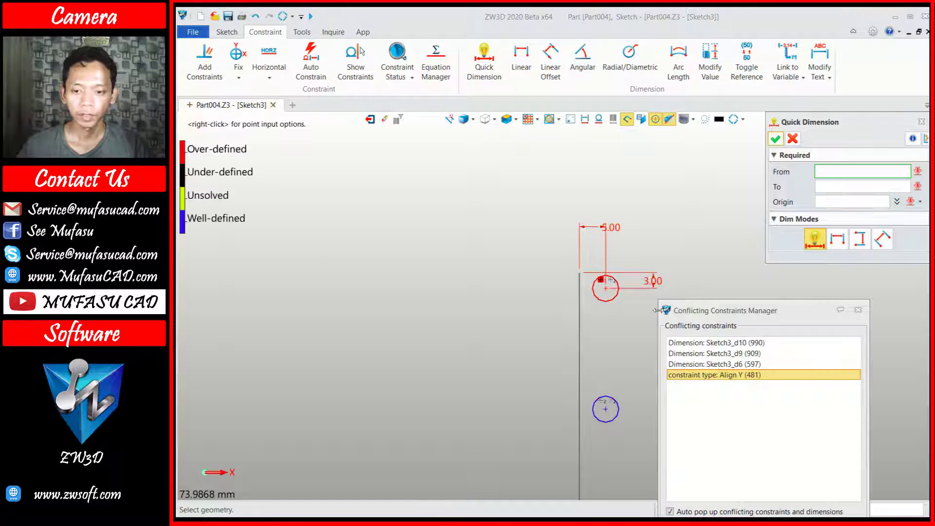
pyautogui.click(856, 311)
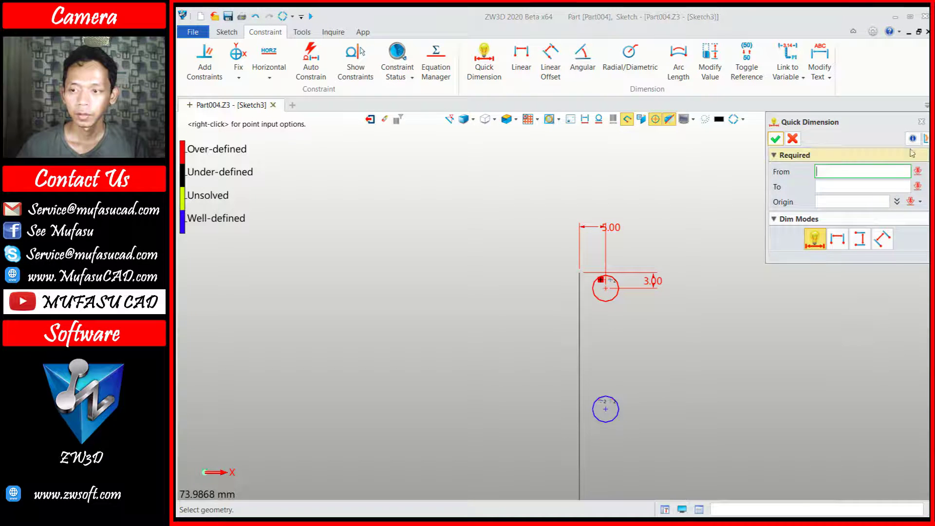
pyautogui.click(921, 122)
pyautogui.hotkey('ctrl', 'z')
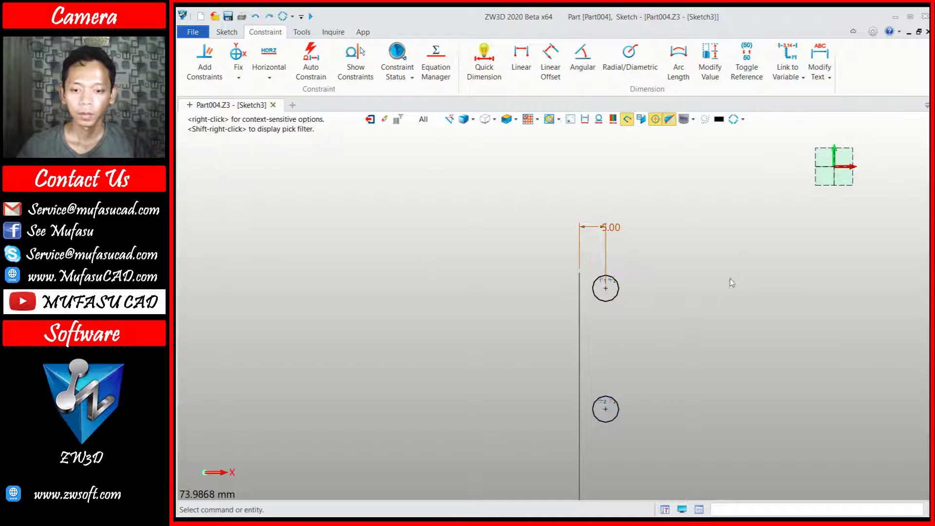
pyautogui.scroll(-3, 705, 303)
pyautogui.moveTo(589, 353); pyautogui.dragTo(655, 271, button='middle')
pyautogui.scroll(2, 491, 388)
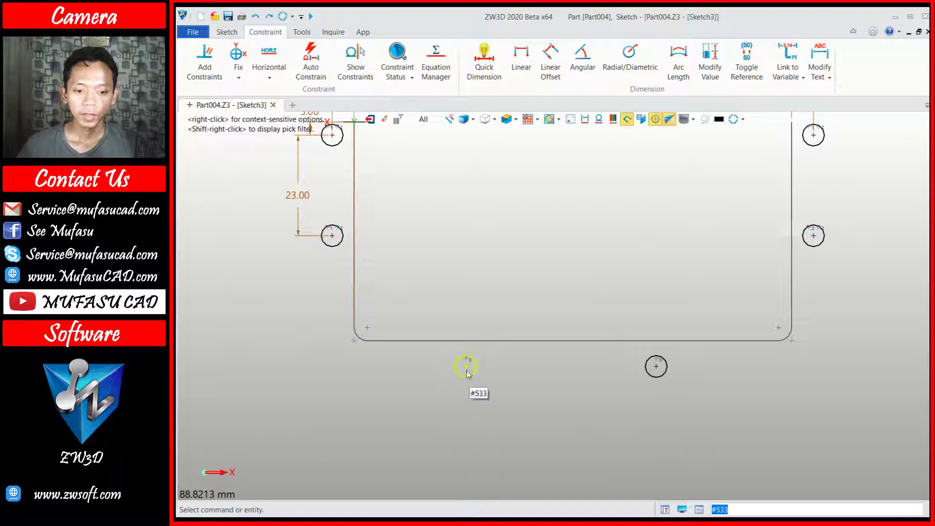
# Space the two bottom circles 48 mm apart.
pyautogui.middleClick(524, 372)
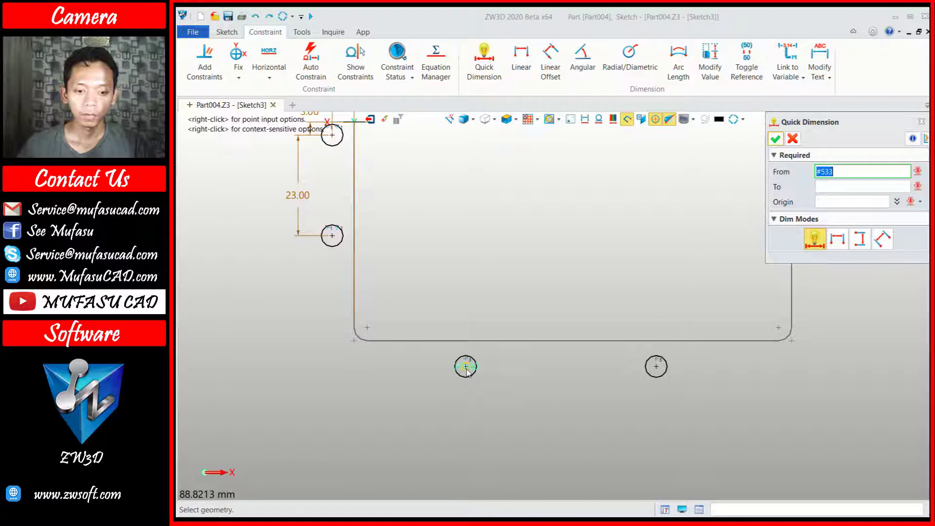
pyautogui.click(656, 366)
pyautogui.click(565, 393)
pyautogui.write('4')
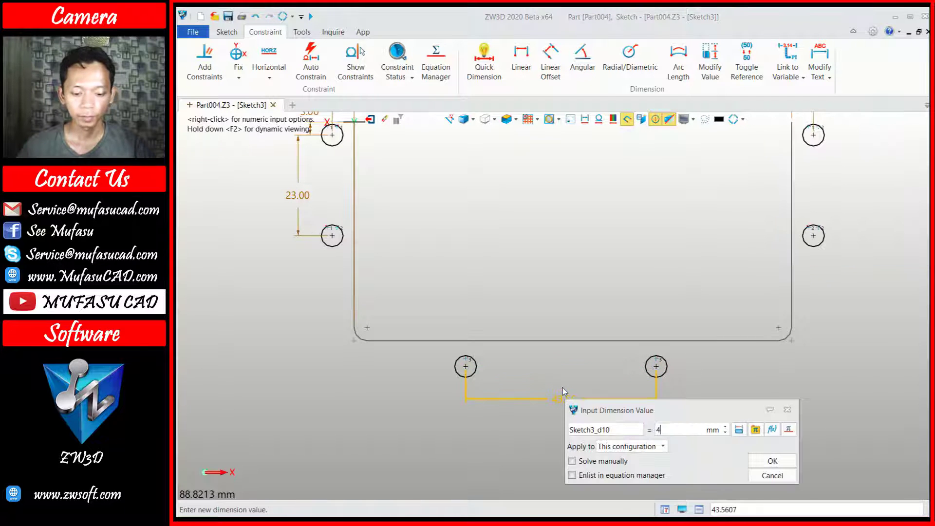
pyautogui.write('8')
pyautogui.click(773, 461)
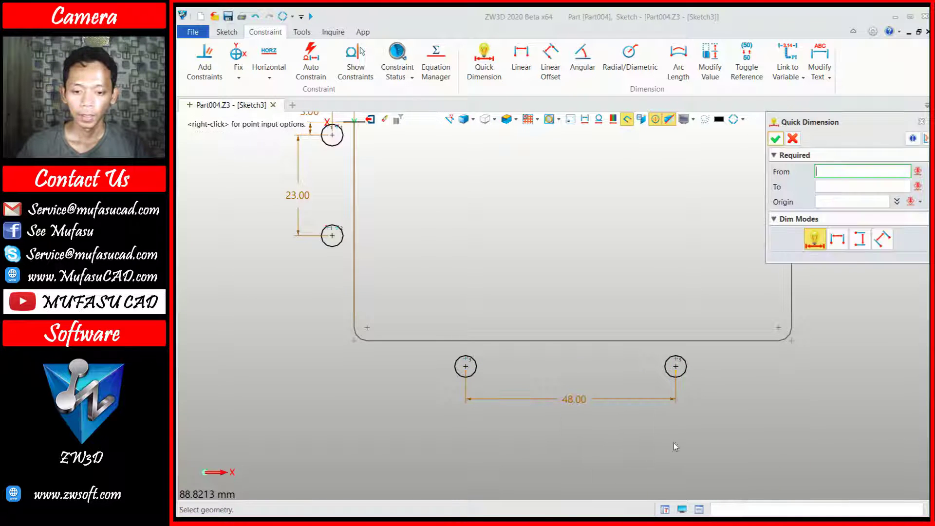
# Place the bottom-left circle 26 mm from the left vertical line.
pyautogui.click(466, 368)
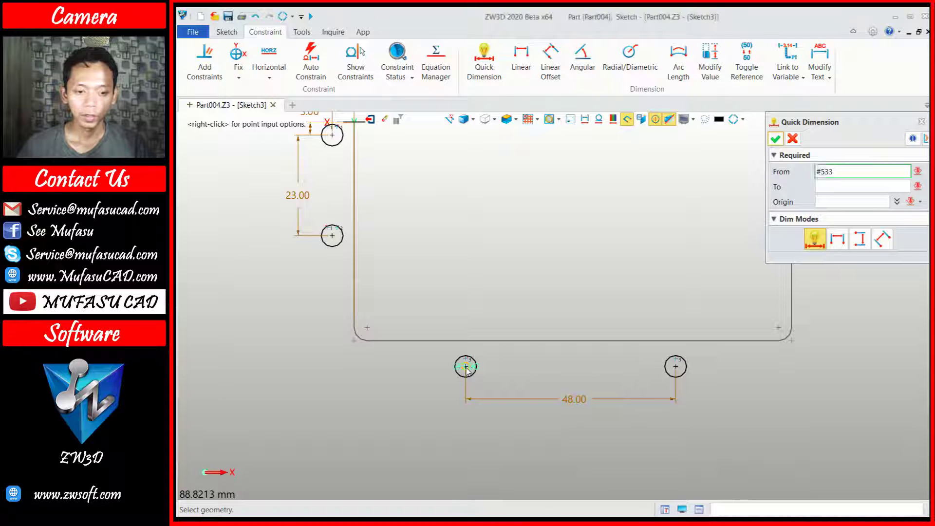
pyautogui.click(354, 312)
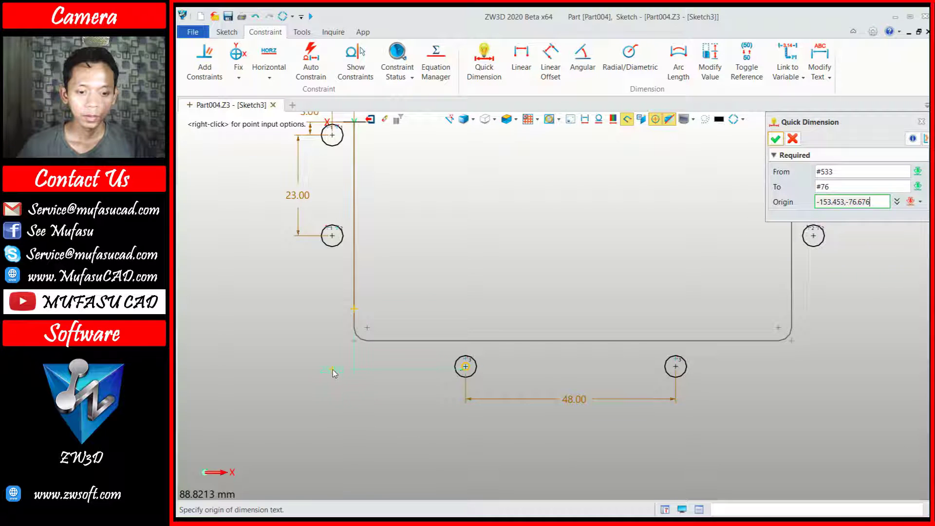
pyautogui.click(400, 404)
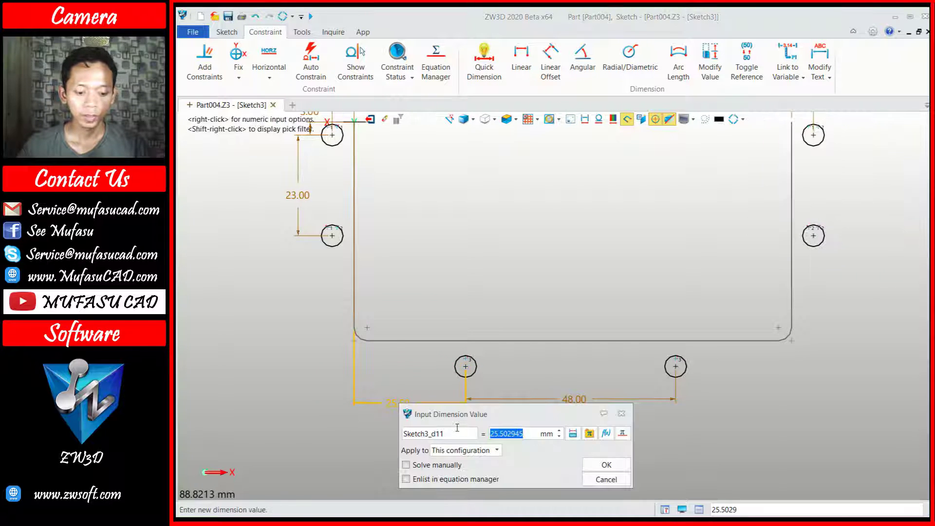
pyautogui.write('26')
pyautogui.click(607, 465)
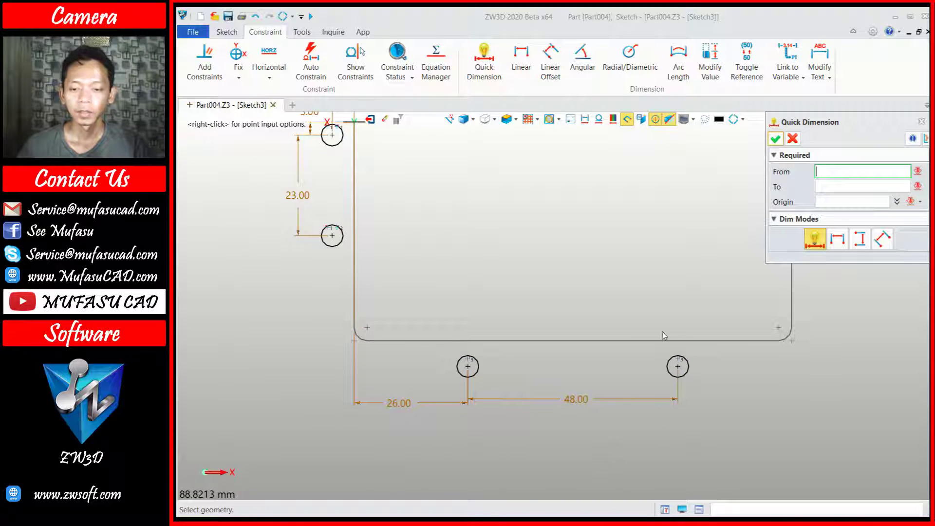
pyautogui.scroll(-3, 662, 332)
pyautogui.moveTo(657, 281); pyautogui.dragTo(589, 312, button='middle')
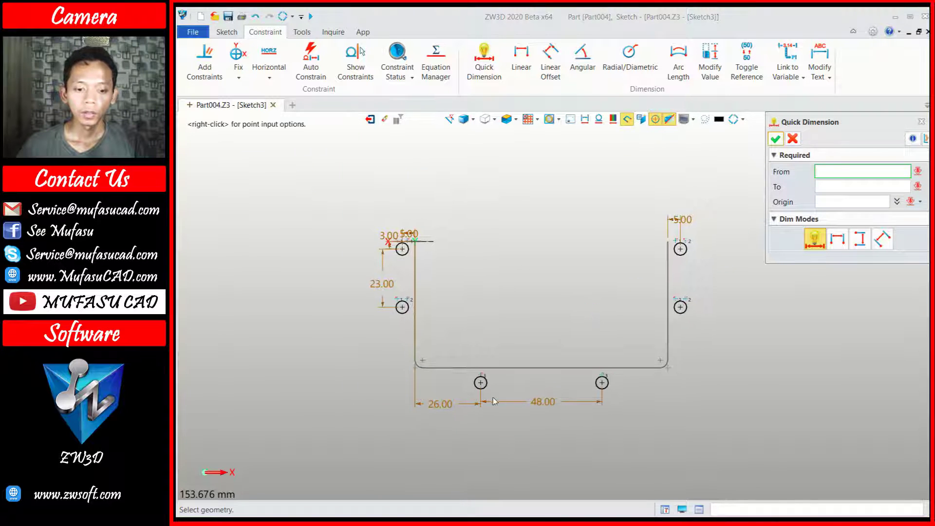
pyautogui.scroll(2, 494, 401)
# Put the bottom circles 5 mm below the base line and exit the sketch.
pyautogui.click(481, 382)
pyautogui.click(478, 355)
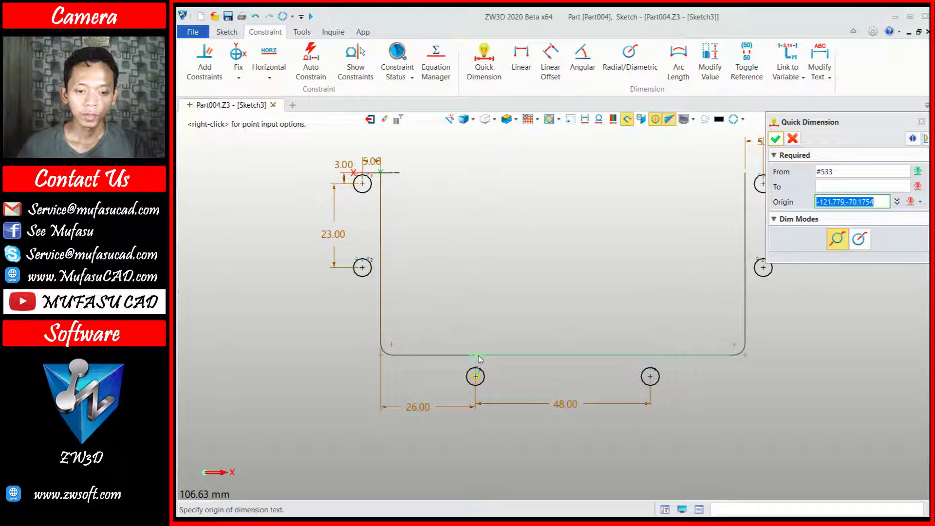
pyautogui.click(441, 371)
pyautogui.write('5')
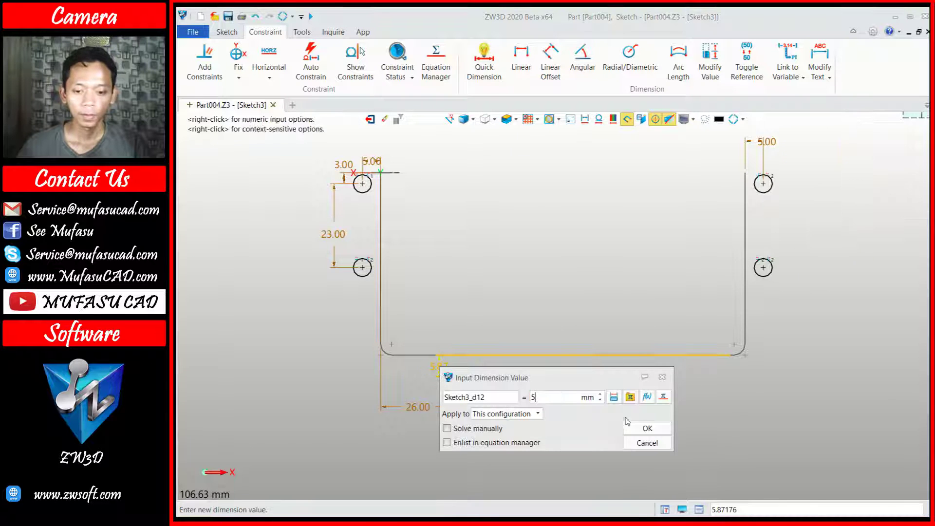
pyautogui.click(648, 428)
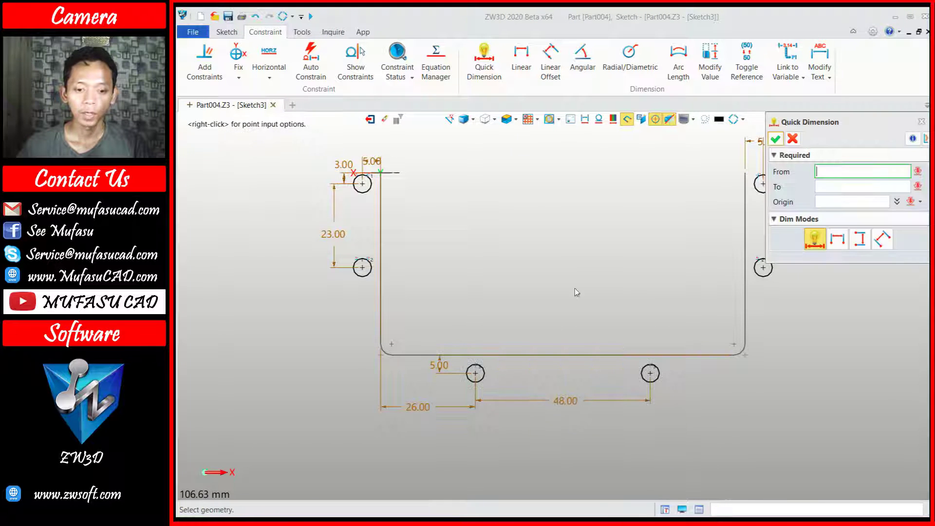
pyautogui.click(370, 119)
pyautogui.scroll(4, 612, 336)
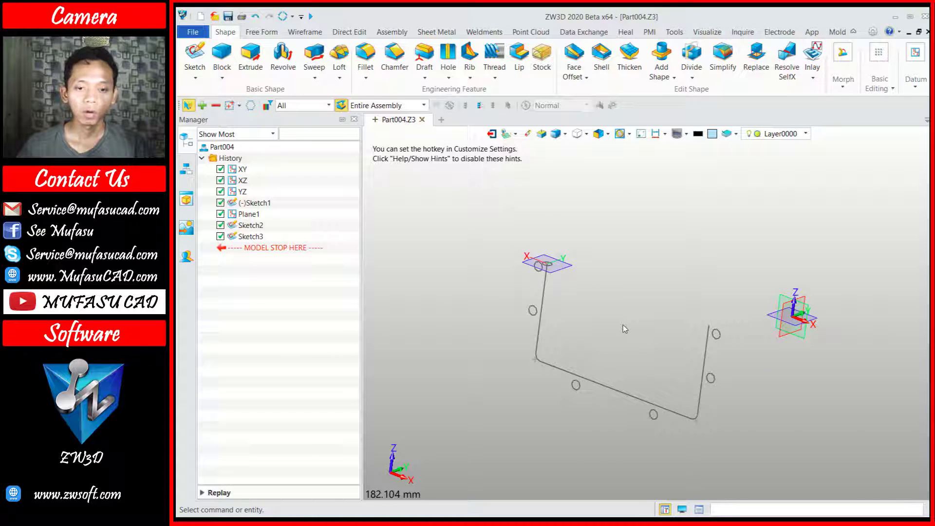
# Sweep the Sketch2 circle profile along the U-shaped curve to form the Sweep1_Base rod.
pyautogui.click(318, 62)
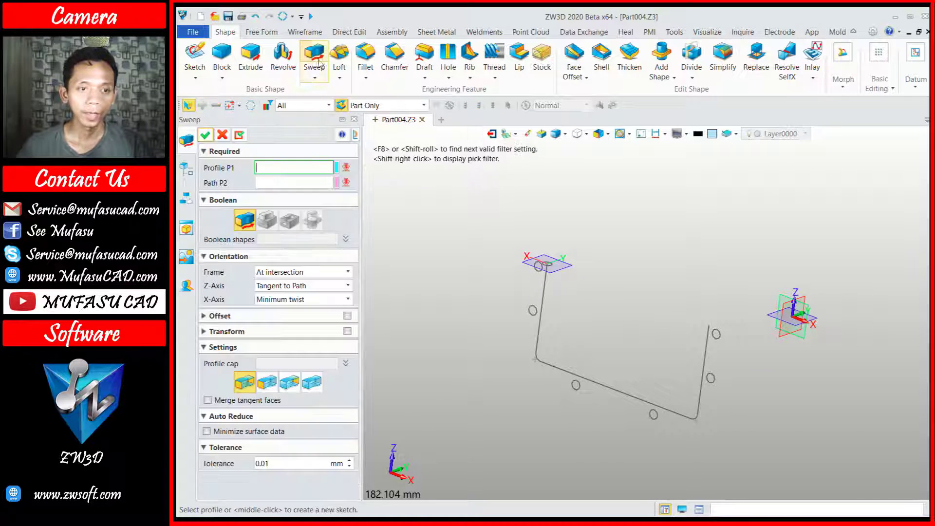
pyautogui.scroll(3, 553, 263)
pyautogui.click(546, 298)
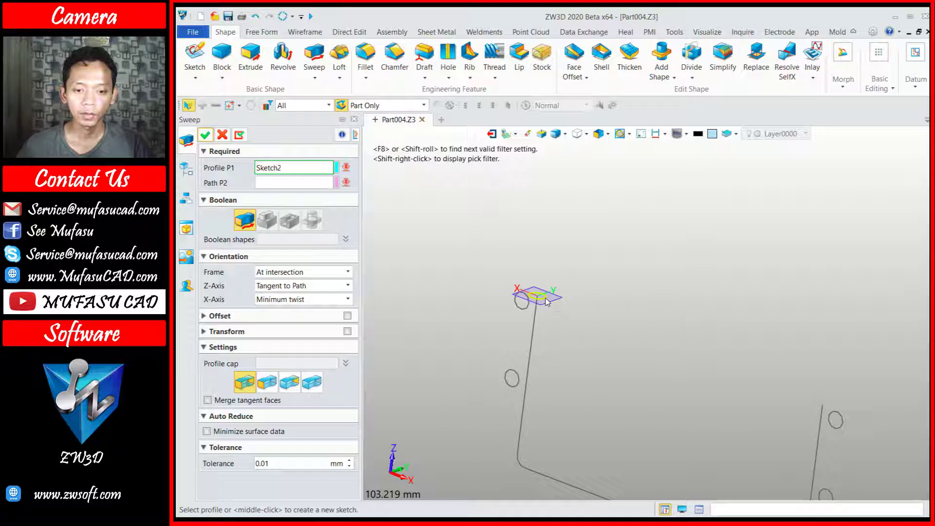
pyautogui.click(535, 344)
pyautogui.middleClick(535, 345)
pyautogui.scroll(-2, 689, 330)
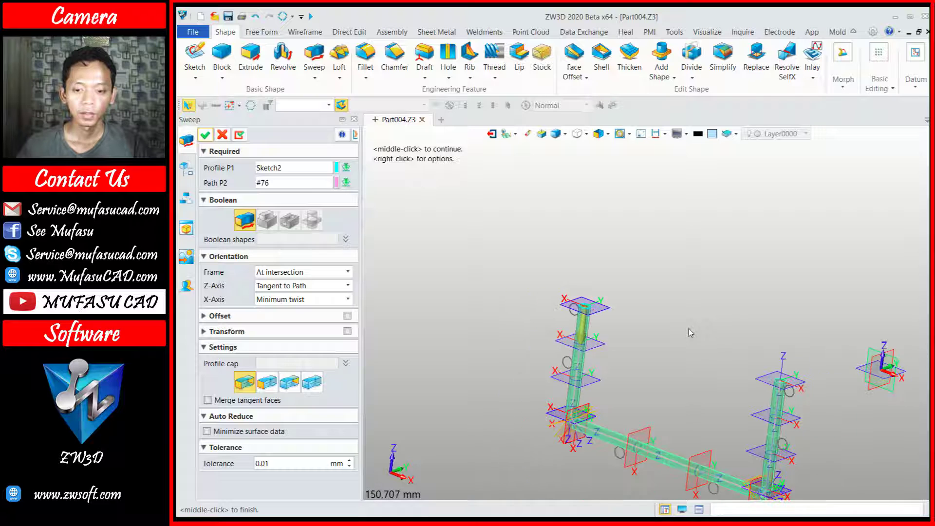
pyautogui.moveTo(689, 330); pyautogui.dragTo(670, 289, button='middle')
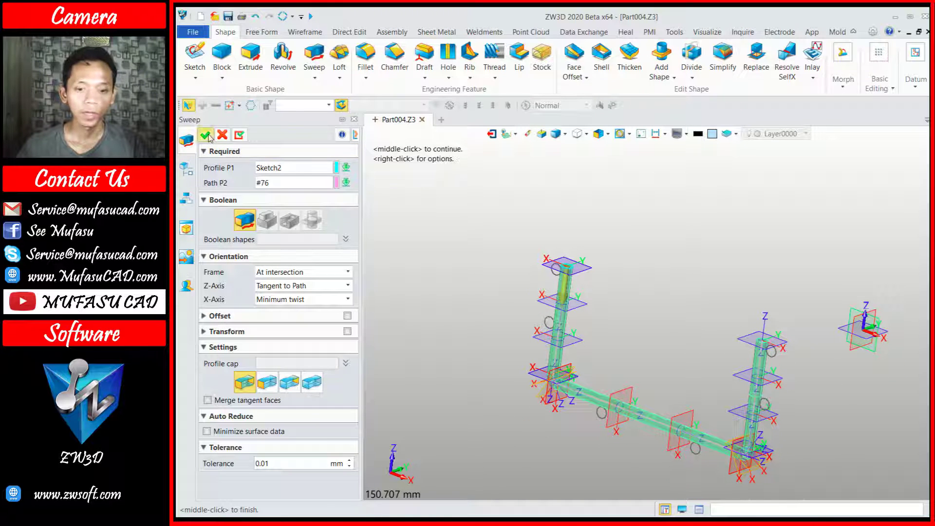
pyautogui.middleClick(725, 317)
pyautogui.moveTo(680, 258)
pyautogui.mouseDown(button='middle')
pyautogui.moveTo(754, 291)
pyautogui.moveTo(716, 301)
pyautogui.mouseUp(button='middle')
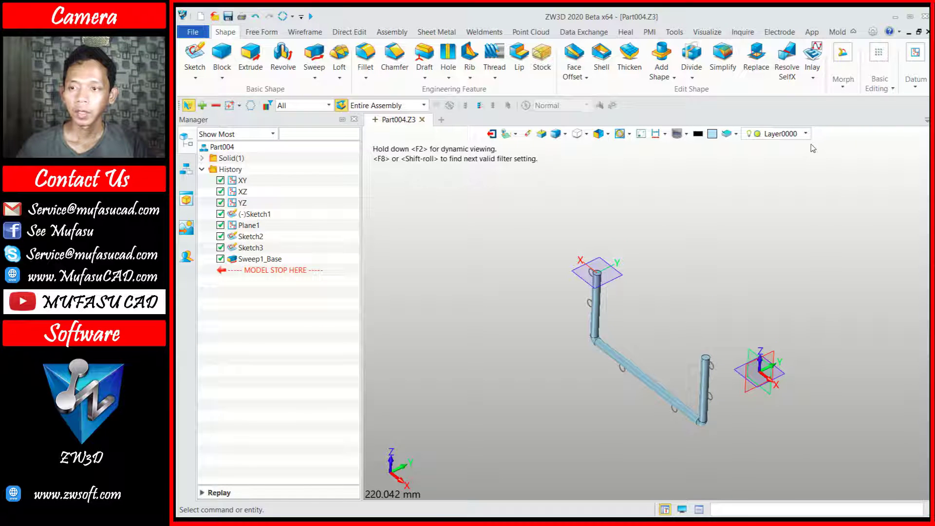
# Start a Pattern Geometry with Sweep1_Base chosen as the base feature.
pyautogui.click(870, 89)
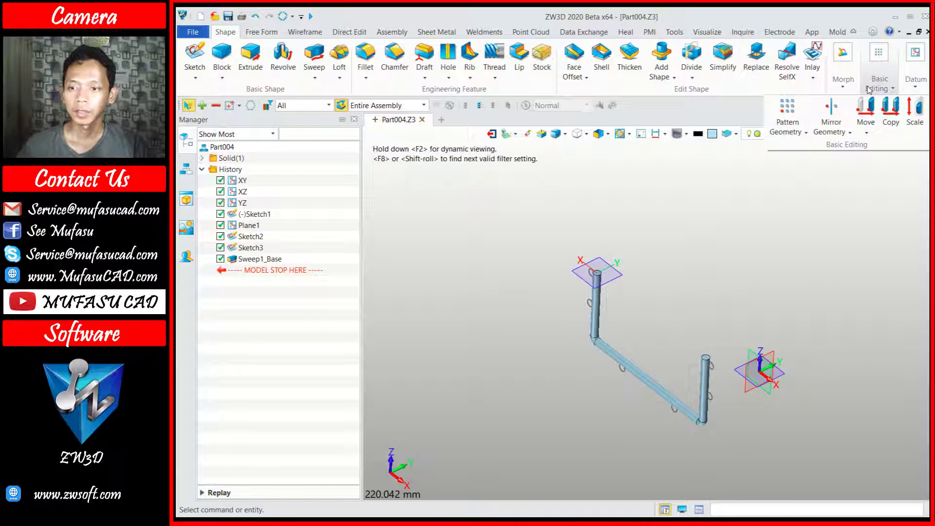
pyautogui.click(787, 111)
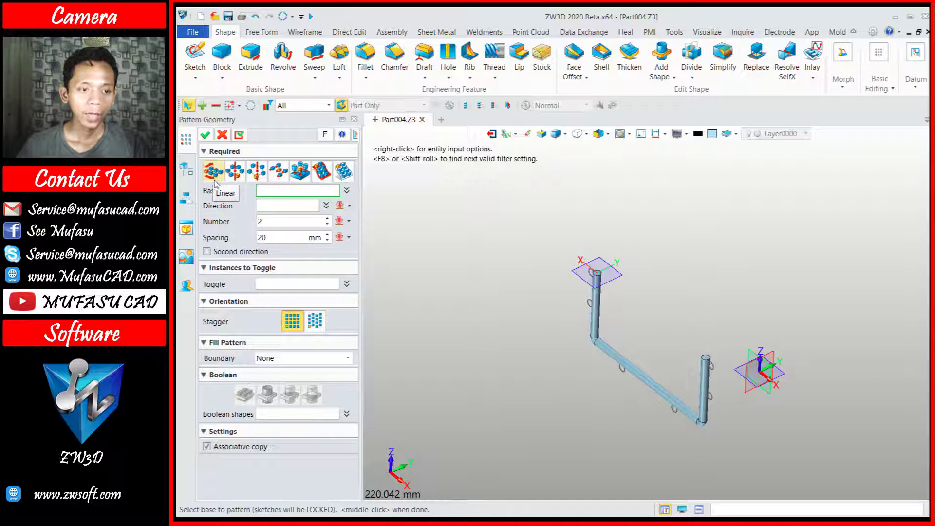
pyautogui.click(187, 169)
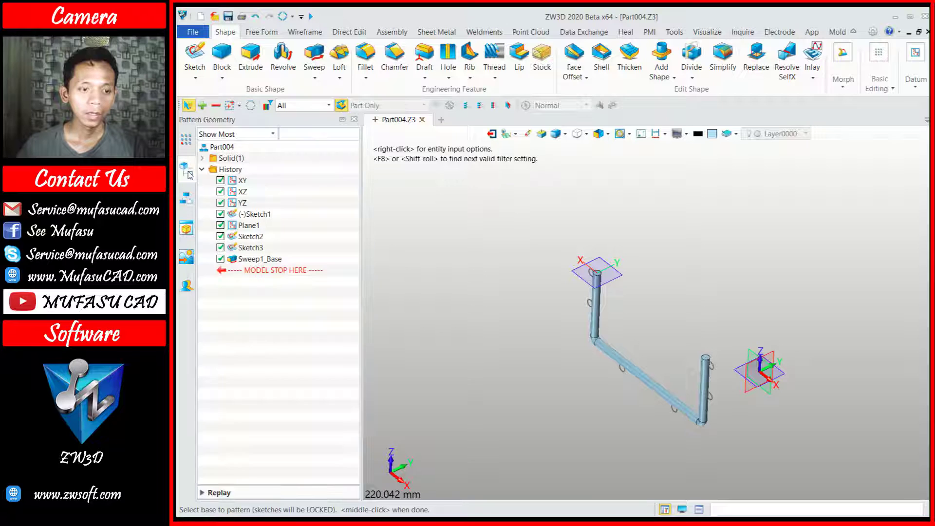
pyautogui.click(260, 261)
pyautogui.click(186, 140)
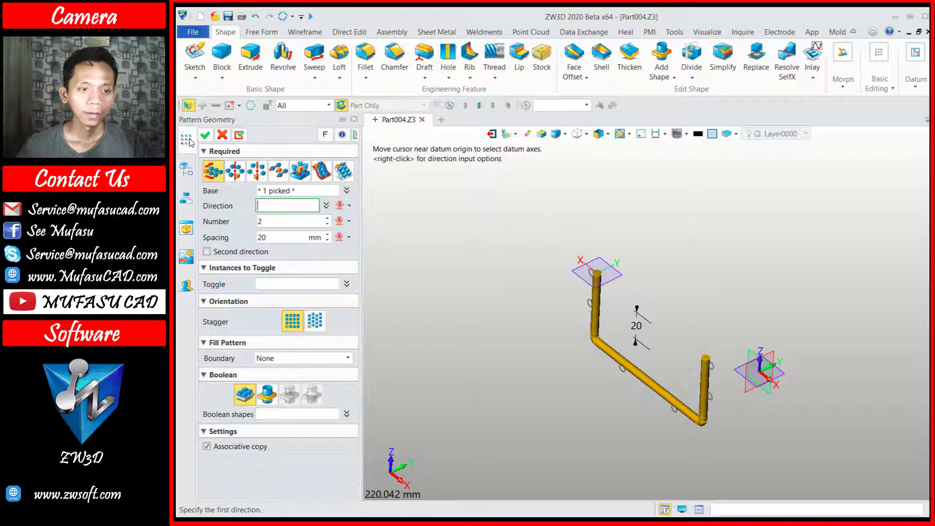
# Pattern the U rod 6 times at 50 mm spacing along the Y axis.
pyautogui.click(266, 223)
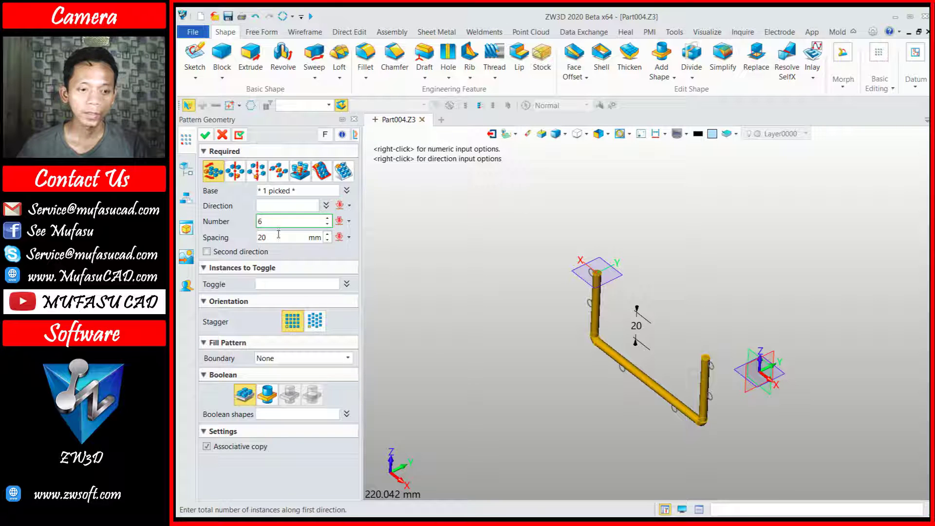
pyautogui.doubleClick(259, 236)
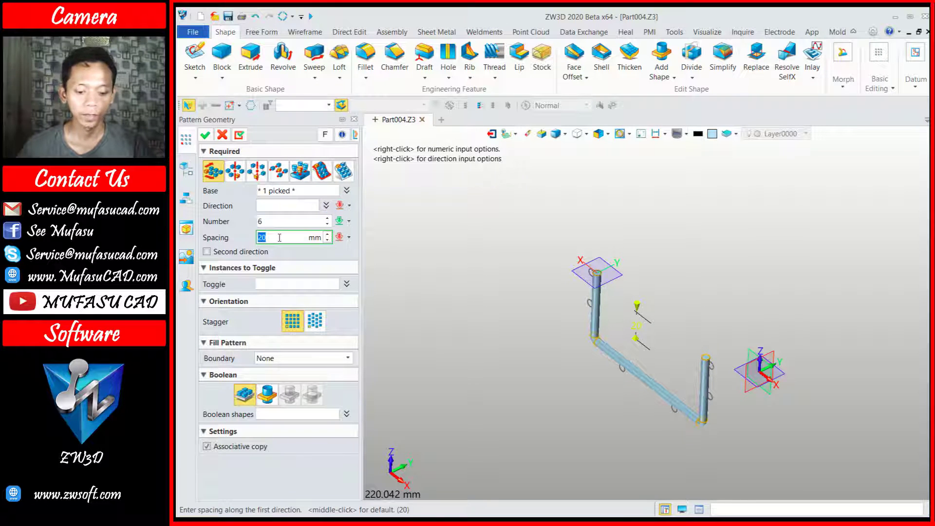
pyautogui.write('50')
pyautogui.click(280, 220)
pyautogui.scroll(-5, 662, 293)
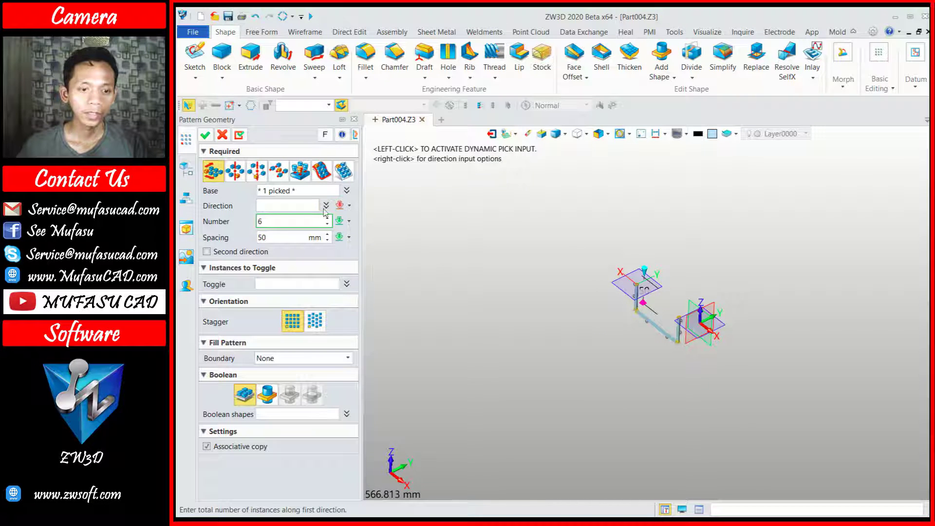
pyautogui.click(350, 207)
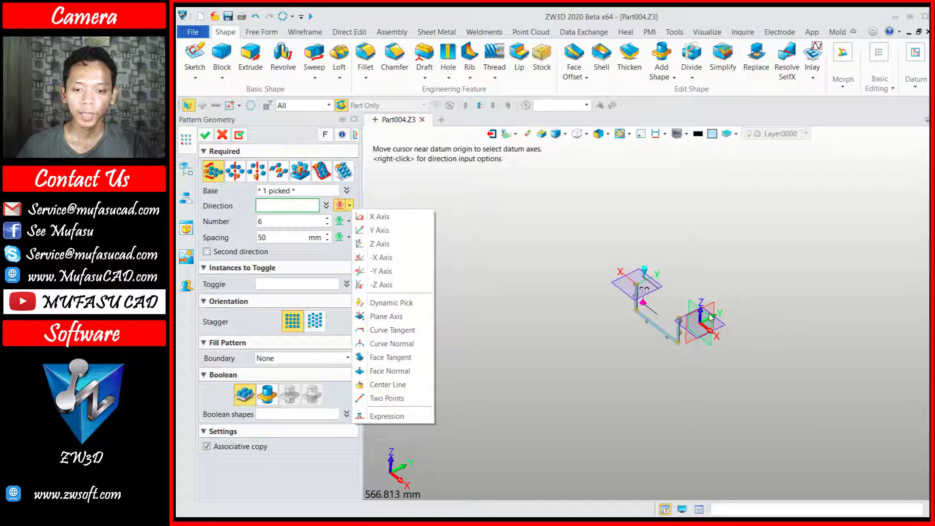
pyautogui.click(387, 230)
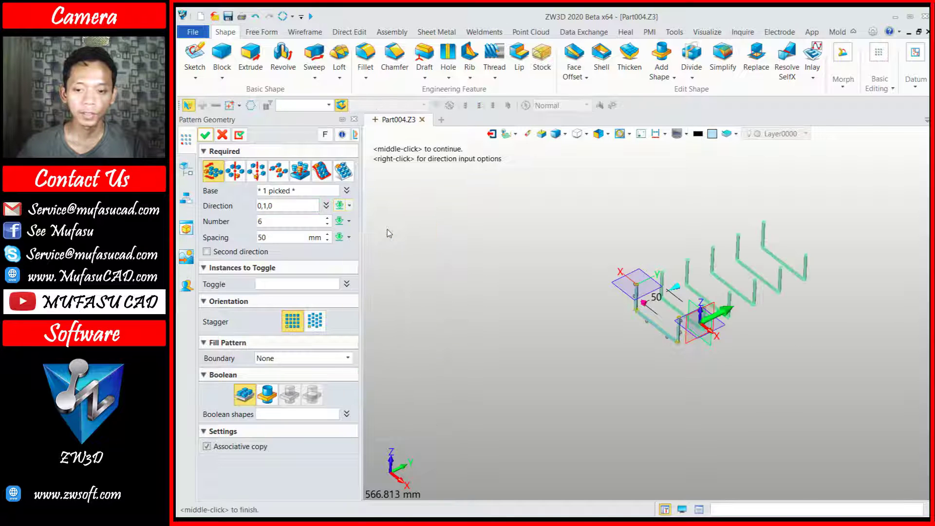
pyautogui.click(207, 138)
pyautogui.scroll(5, 641, 308)
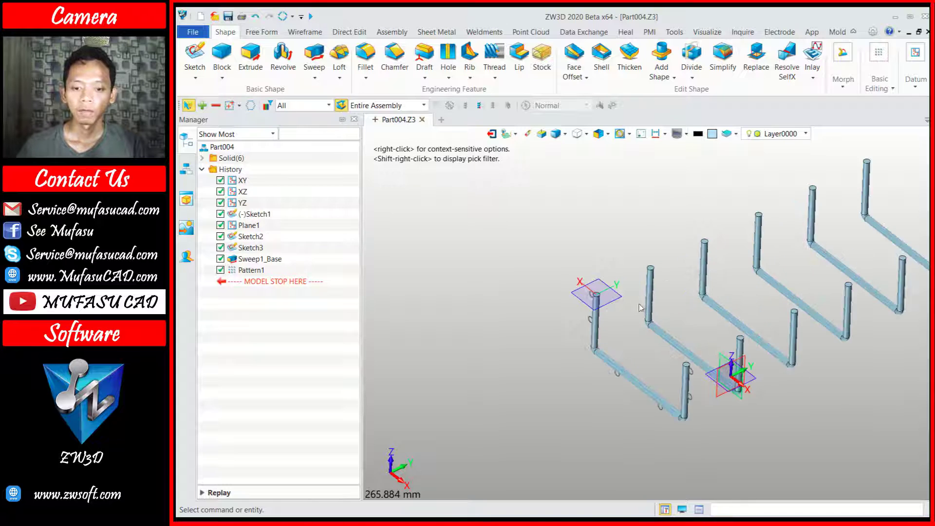
pyautogui.scroll(3, 641, 308)
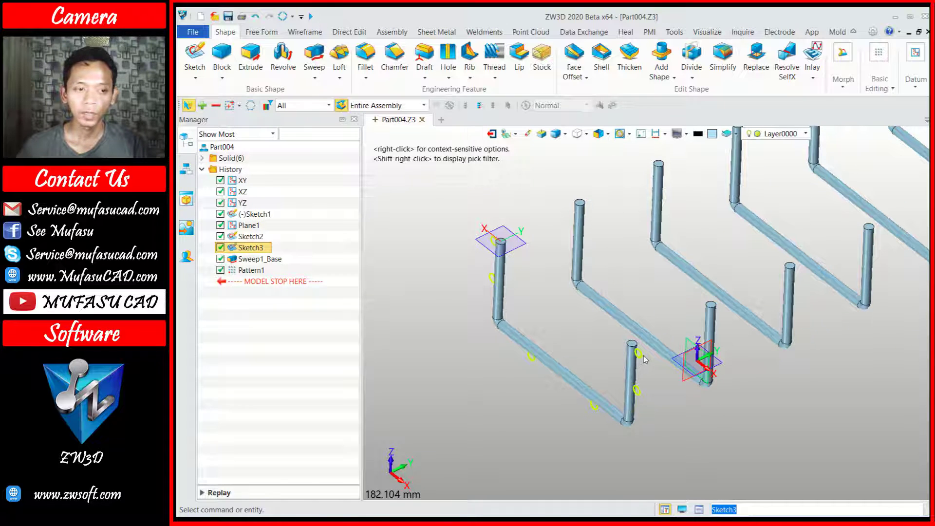
pyautogui.click(251, 59)
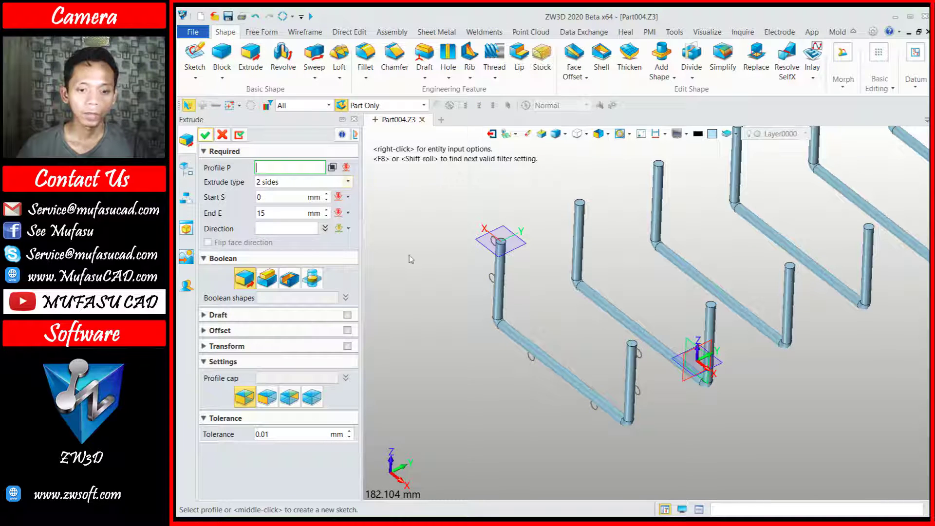
# Extrude the six Sketch3 circles one-sided to -252.5 mm as longitudinal rods.
pyautogui.click(489, 281)
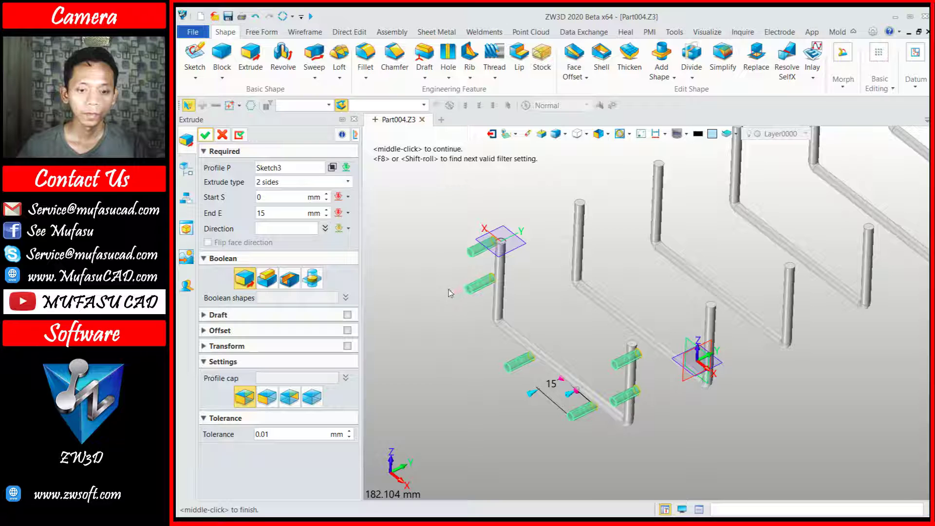
pyautogui.click(273, 213)
pyautogui.write('-252.5')
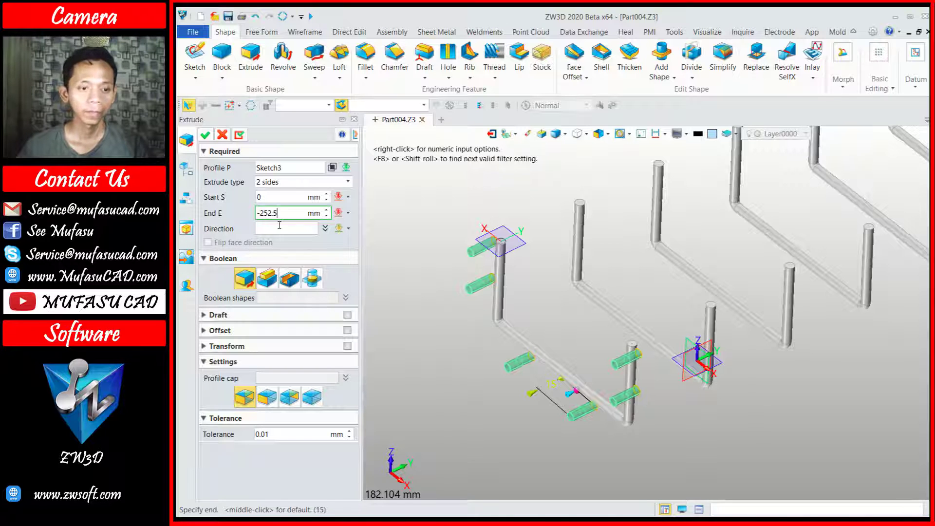
pyautogui.press('Return')
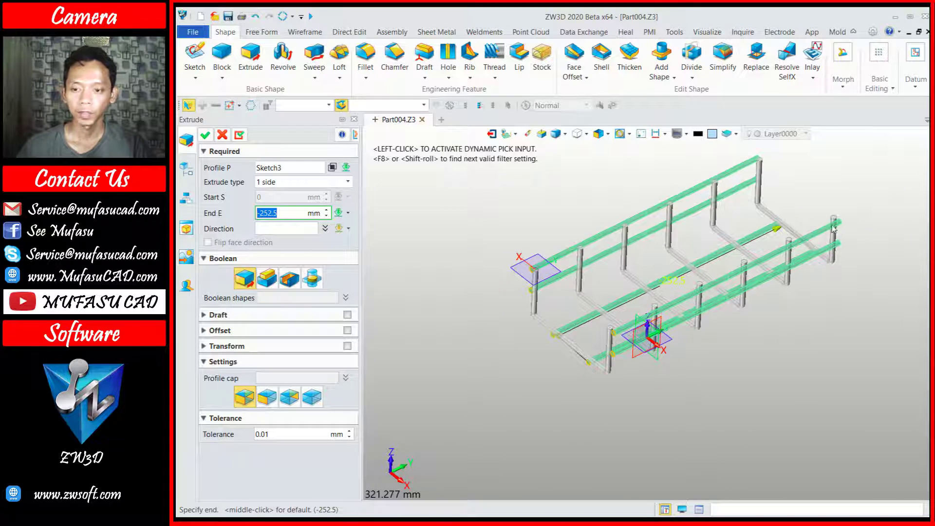
pyautogui.click(205, 135)
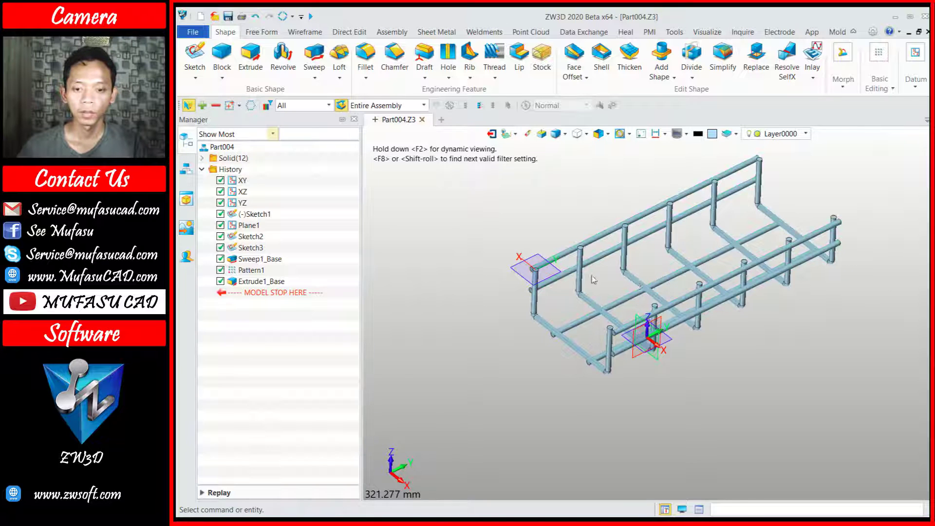
pyautogui.scroll(2, 641, 297)
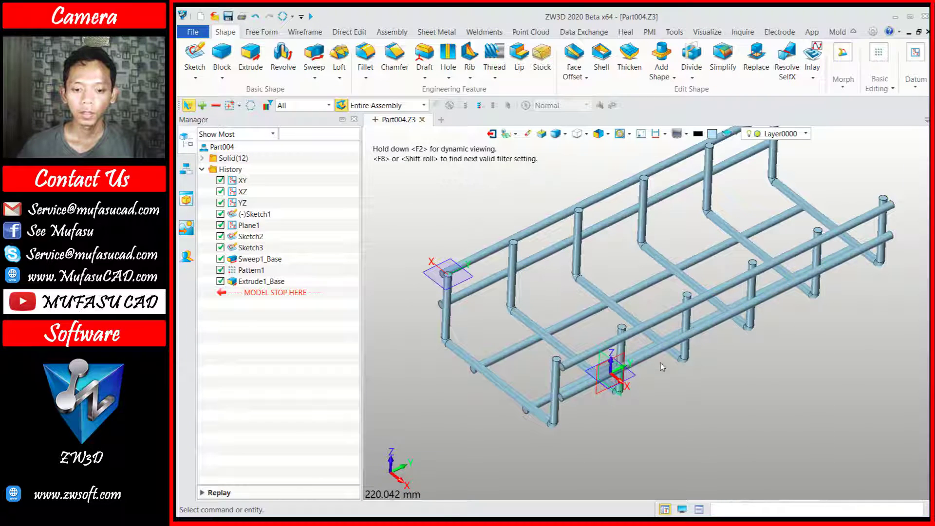
pyautogui.moveTo(661, 383)
pyautogui.mouseDown(button='right')
pyautogui.moveTo(707, 374)
pyautogui.moveTo(775, 394)
pyautogui.moveTo(654, 379)
pyautogui.mouseUp(button='right')
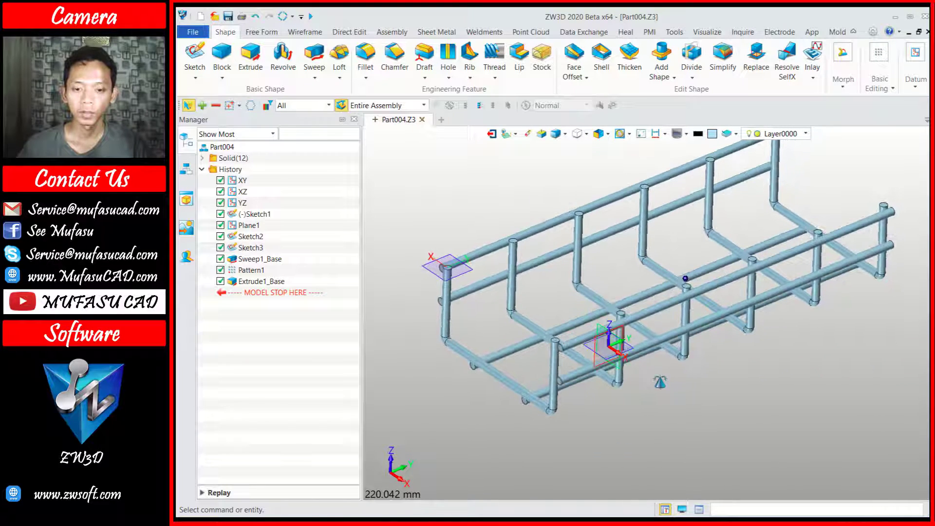
pyautogui.scroll(-2, 708, 344)
pyautogui.moveTo(754, 386); pyautogui.dragTo(778, 378, button='middle')
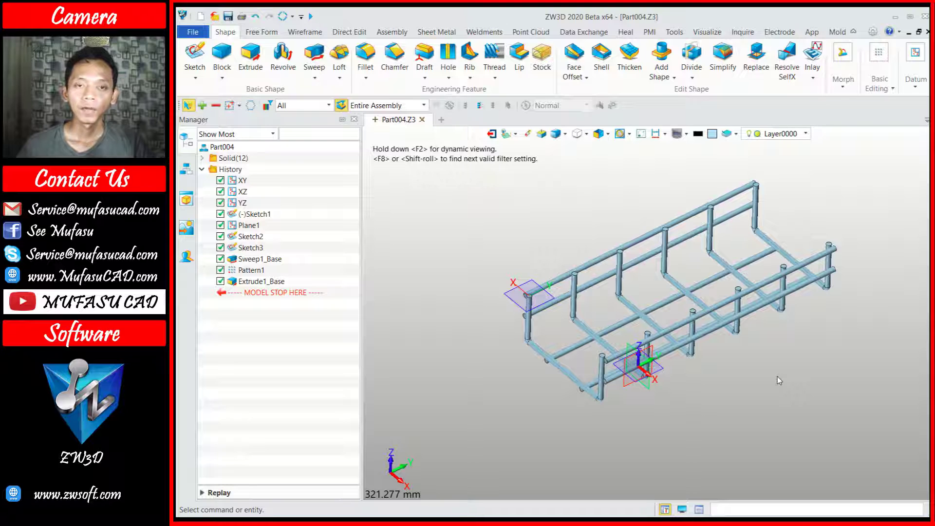